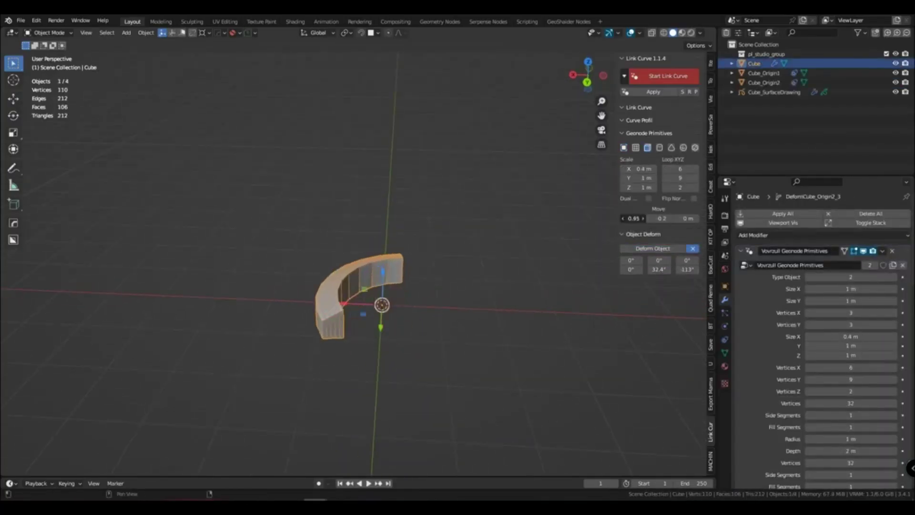
- Raise the arc's Y segment count and duplicate the arc segment in place several times
drag(680, 177, 696, 178)
key(shift+d)
right_click(428, 278)
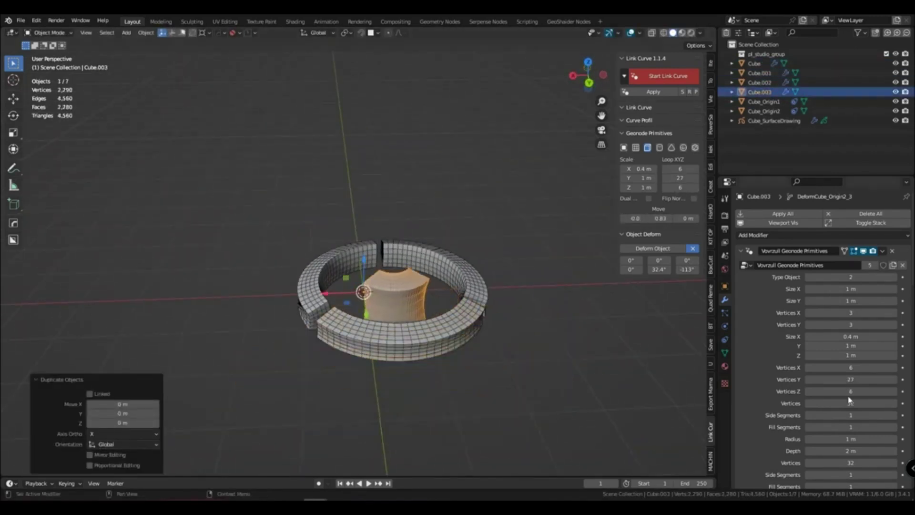
key(shift+d)
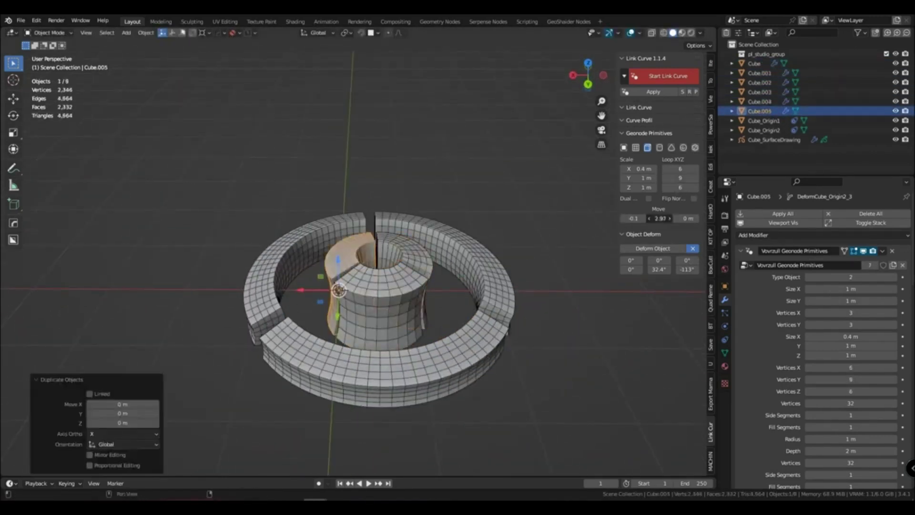
key(shift+d)
key(shift+d)
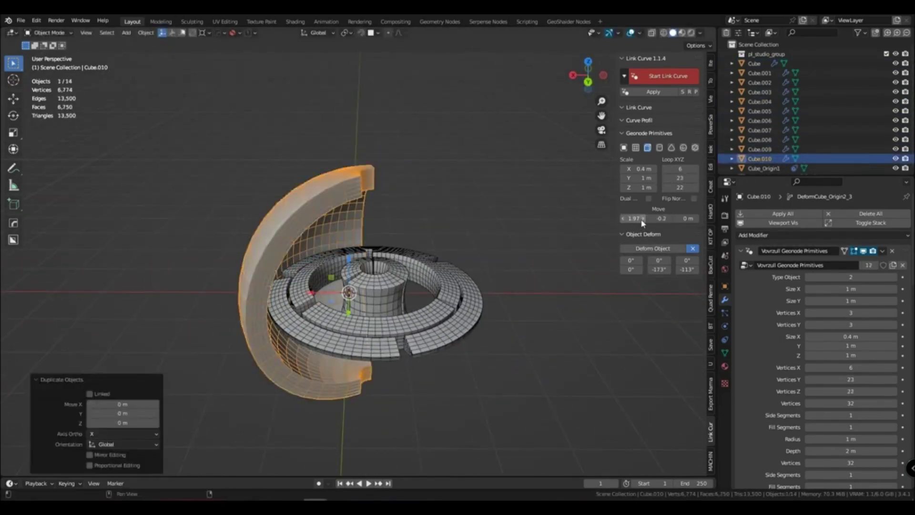
- Duplicate the shell and rim segments, flipping and shifting one; add a centre cube
key(shift+d)
key(shift+d)
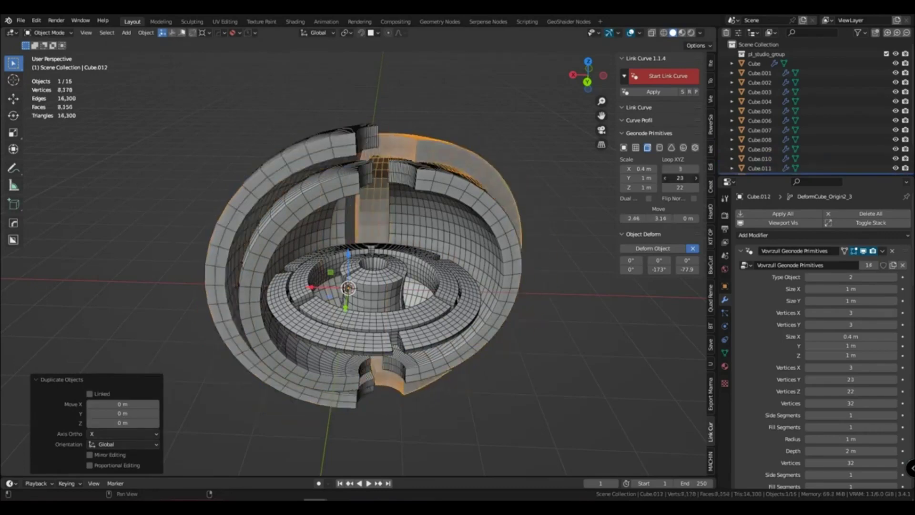
key(shift+d)
key(shift+d)
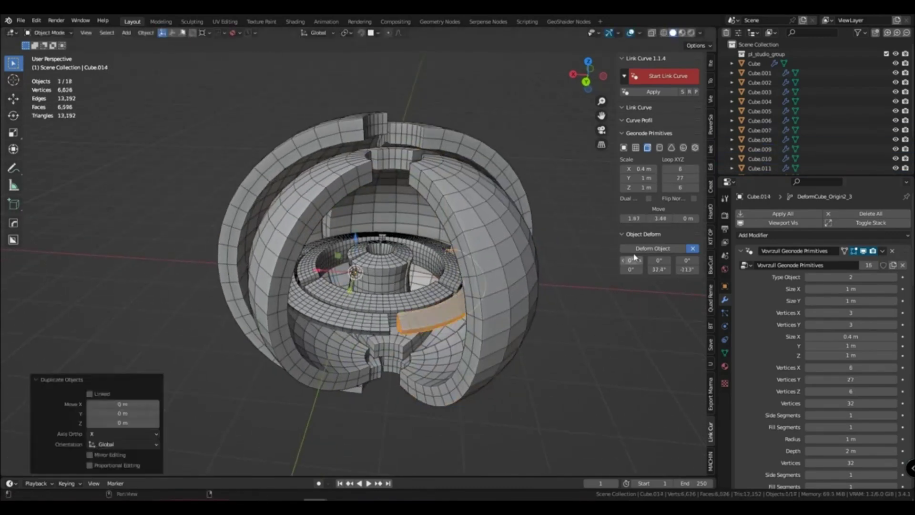
click(694, 198)
drag(659, 218, 667, 218)
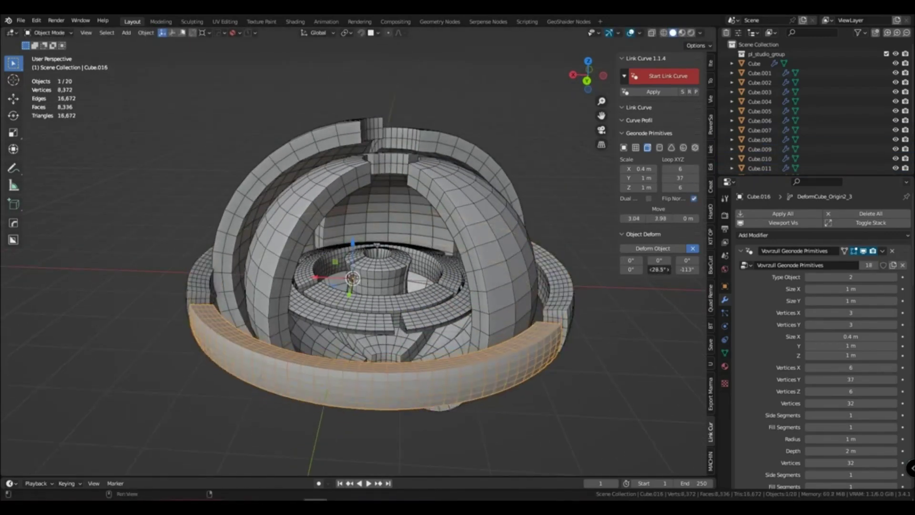
key(shift+d)
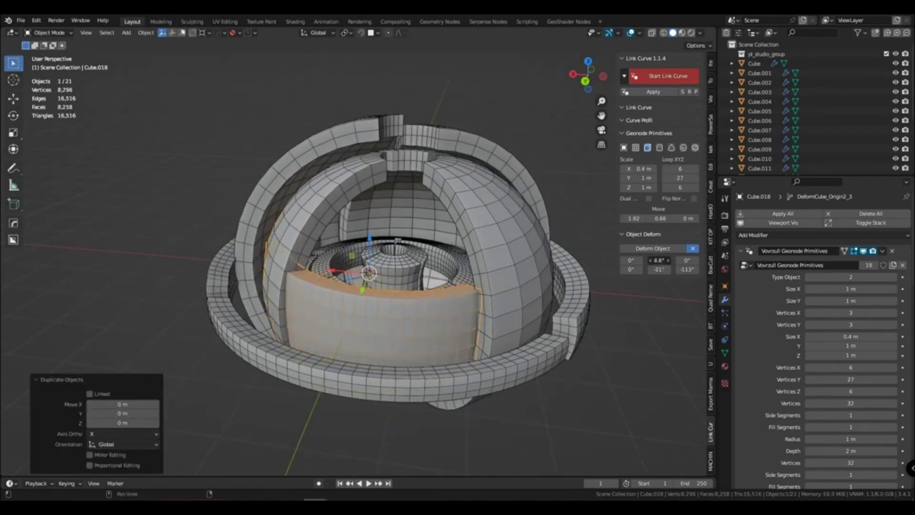
scroll(366, 257, down, 3)
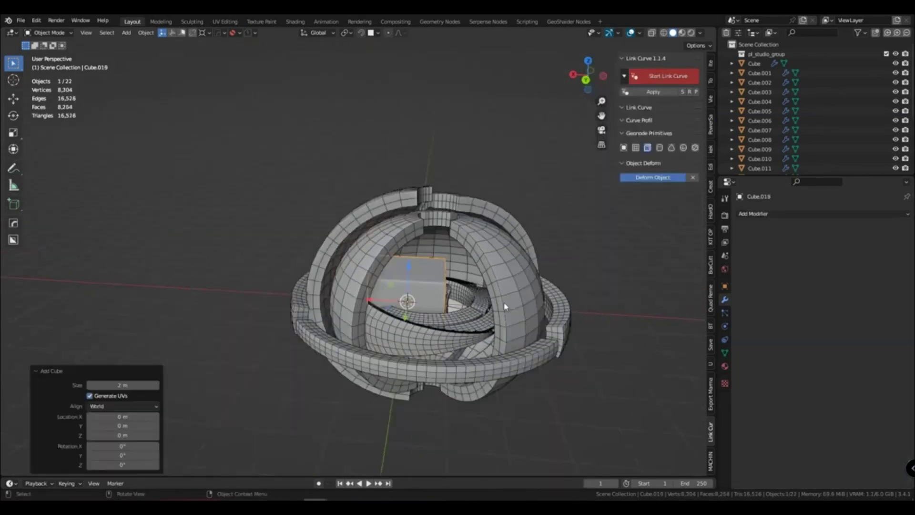
key(g)
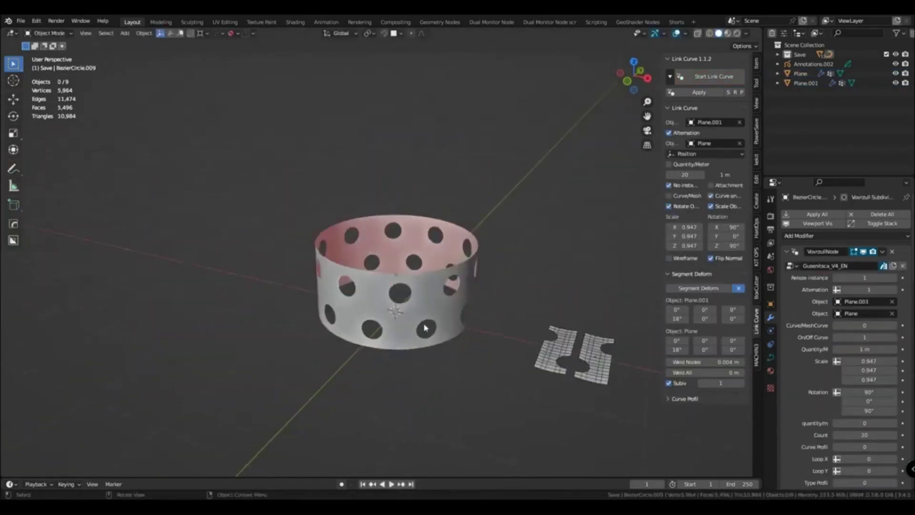
- Orbit around the thickened bracelet to view the ring of curled fins from above
scroll(322, 325, down, 3)
middle_drag(357, 280, 353, 314)
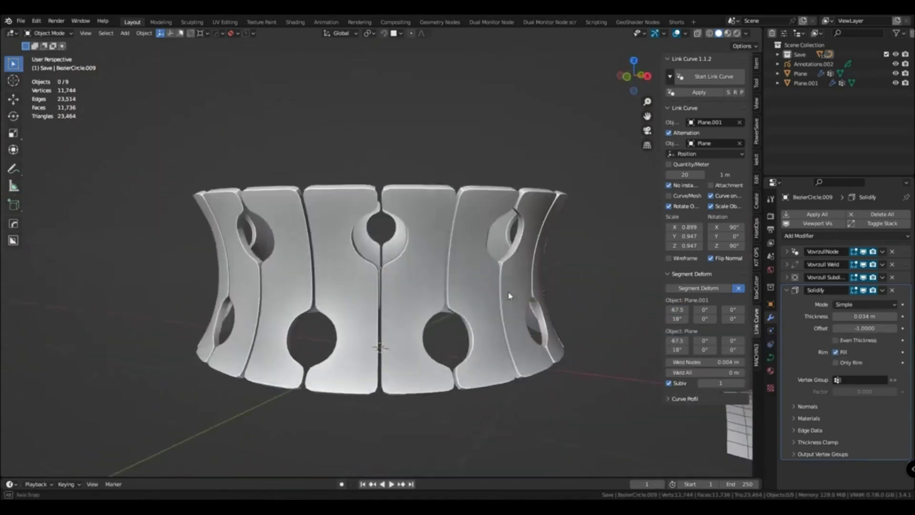
middle_drag(508, 293, 495, 324)
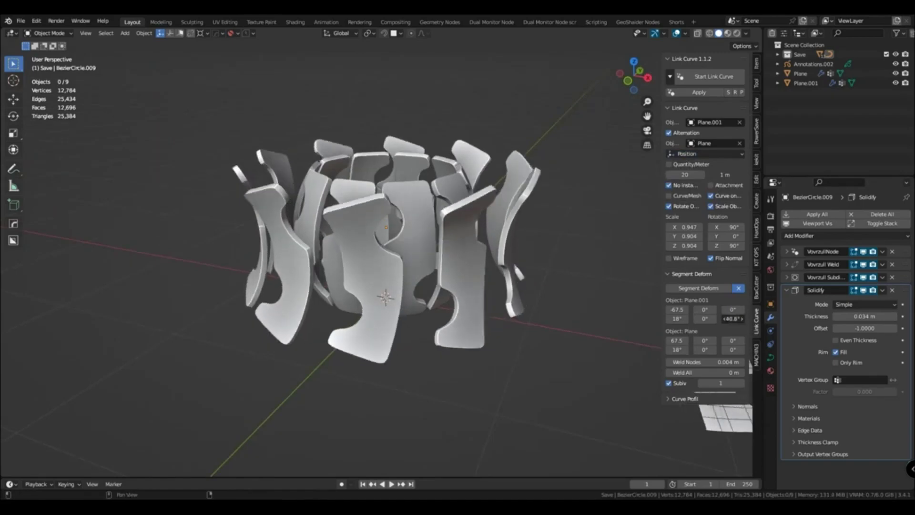
mouse_move(534, 343)
middle_down()
mouse_move(540, 404)
mouse_move(633, 319)
middle_up()
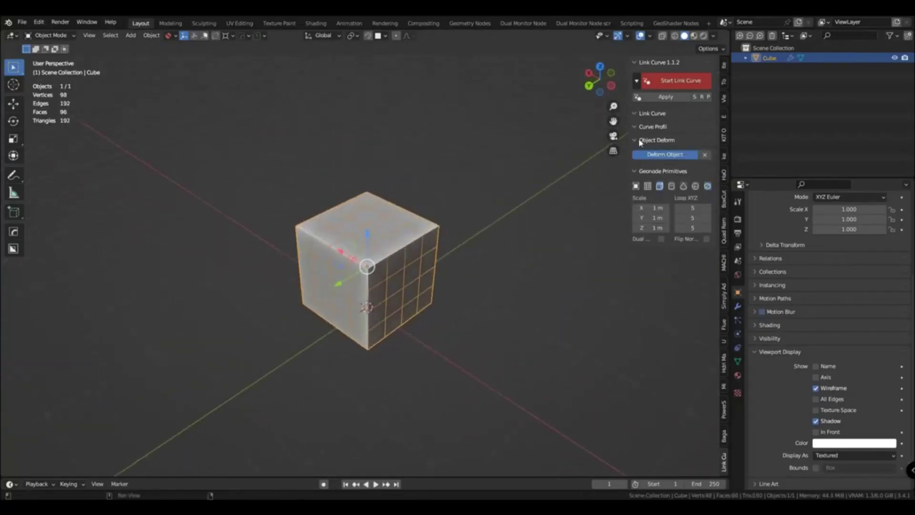
- Bend the cube into a ring, then twist and stretch it into a 30.4 m U shape
drag(641, 167, 705, 167)
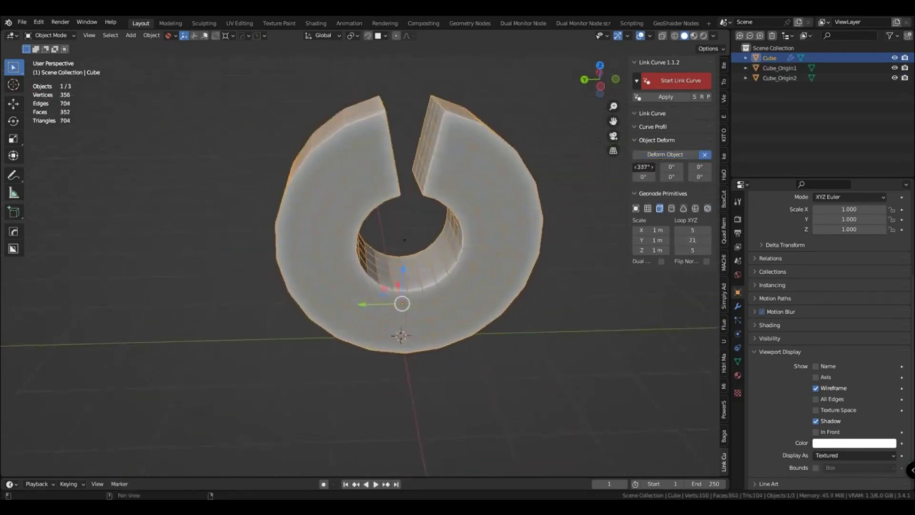
drag(692, 240, 687, 230)
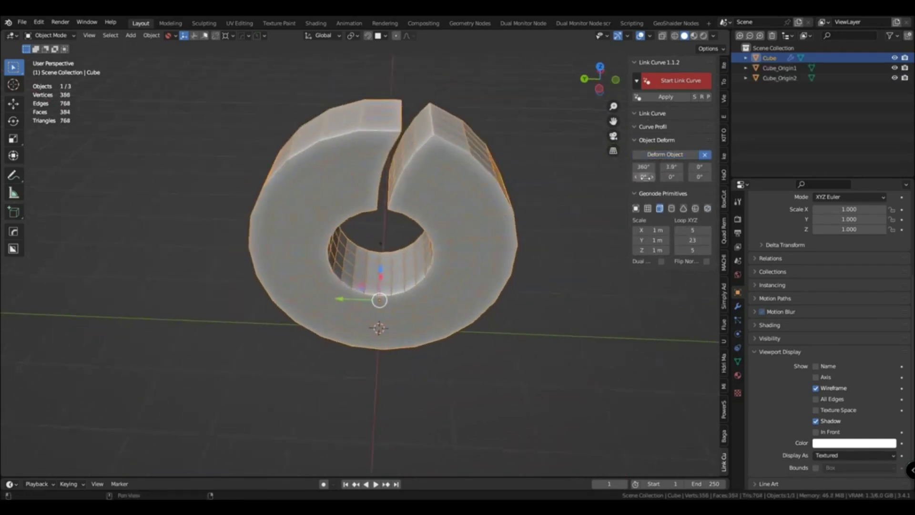
drag(643, 177, 615, 177)
mouse_move(650, 230)
mouse_down()
mouse_move(686, 229)
mouse_move(638, 229)
mouse_up()
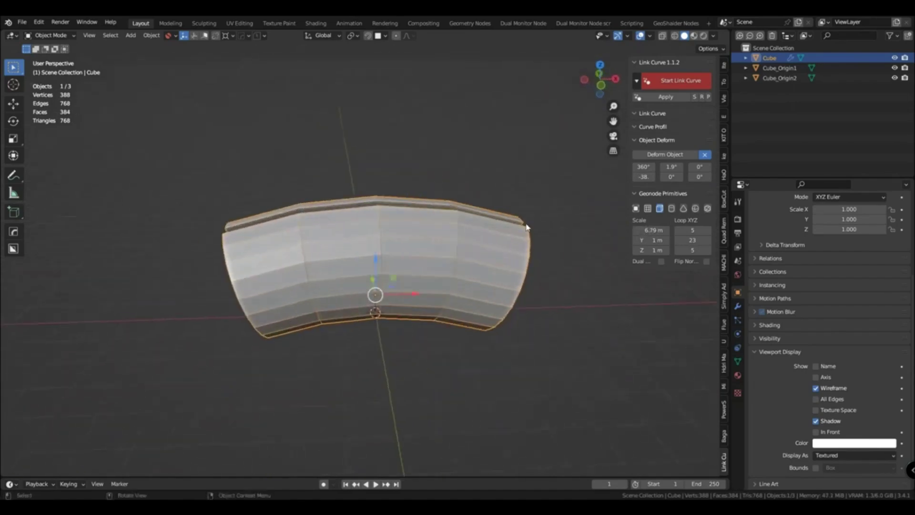
drag(643, 177, 649, 176)
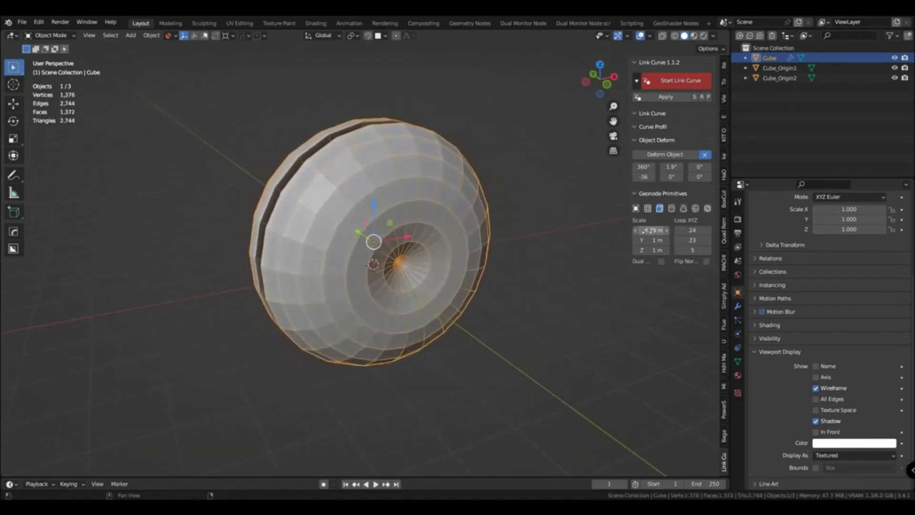
drag(650, 230, 686, 230)
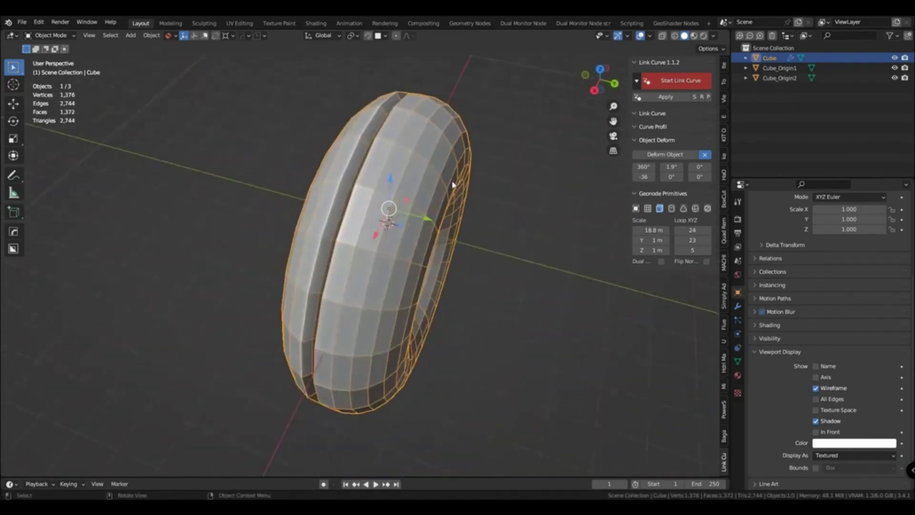
mouse_move(692, 229)
mouse_down()
mouse_move(670, 230)
mouse_move(705, 230)
mouse_move(705, 240)
mouse_up()
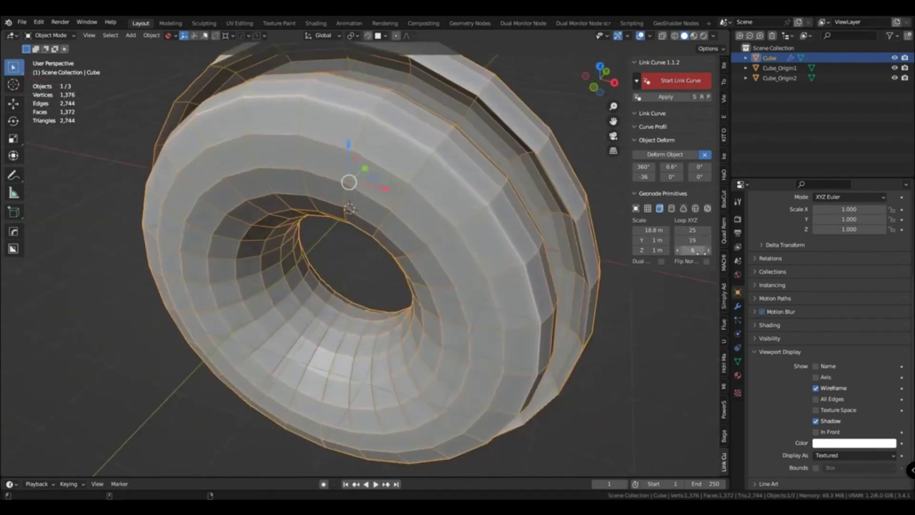
drag(666, 166, 710, 167)
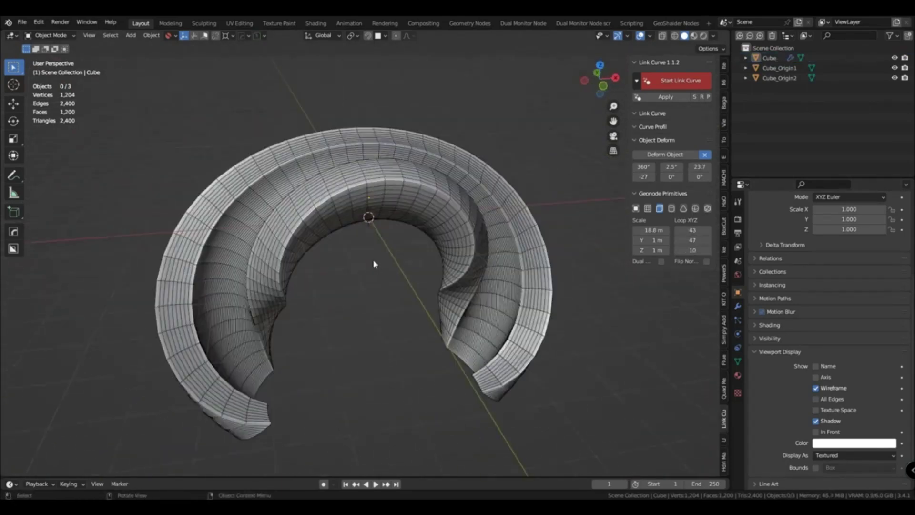
mouse_move(643, 176)
mouse_down()
mouse_move(653, 177)
mouse_move(634, 176)
mouse_up()
drag(653, 230, 666, 230)
drag(654, 240, 640, 250)
drag(703, 177, 696, 176)
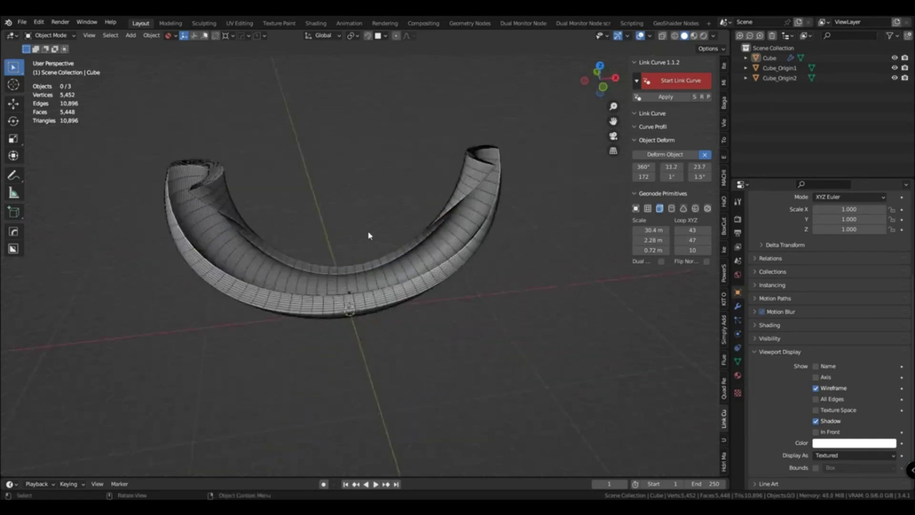
- Reshape the selected ring into a teardrop loop and flattened horseshoe, viewed from above
click(548, 318)
key(q)
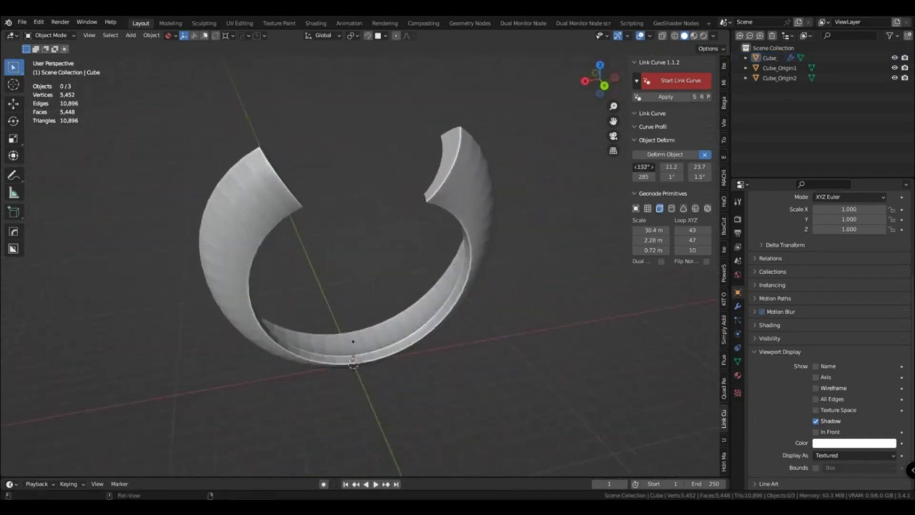
middle_drag(534, 269, 534, 269)
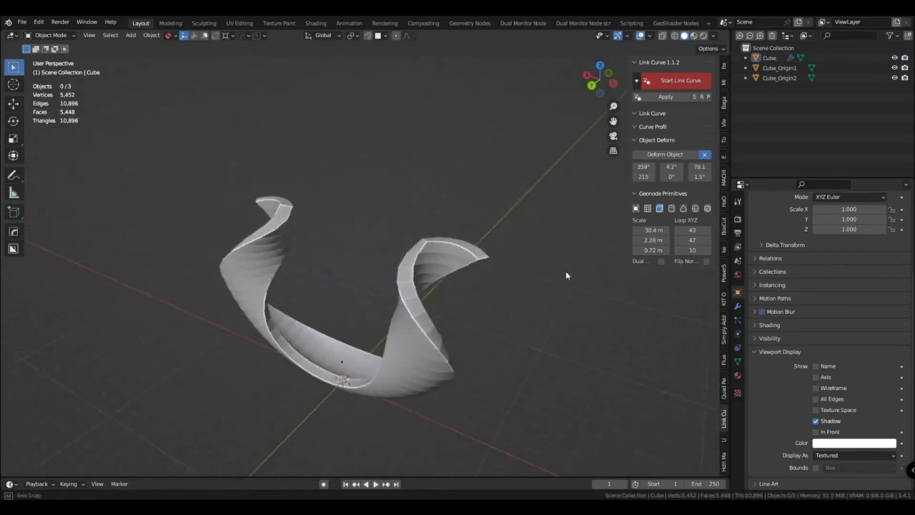
shift+middle_drag(478, 410, 465, 301)
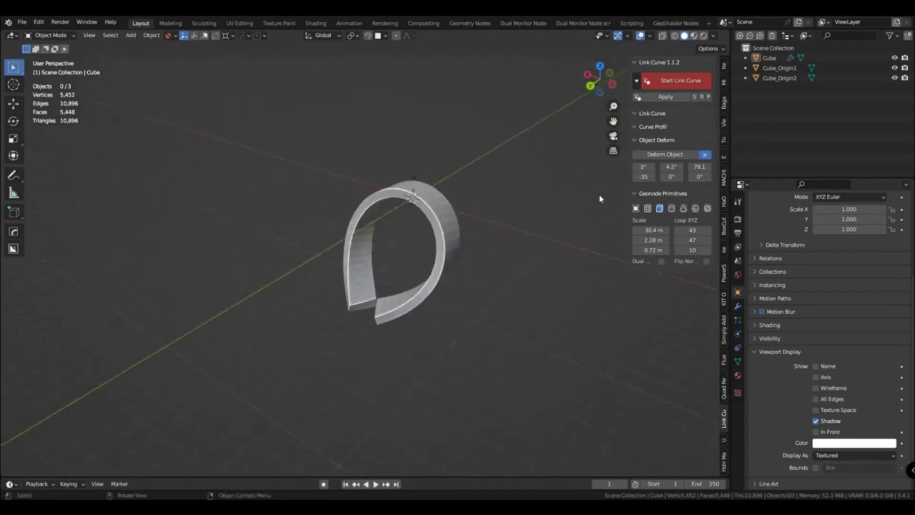
middle_drag(227, 193, 263, 239)
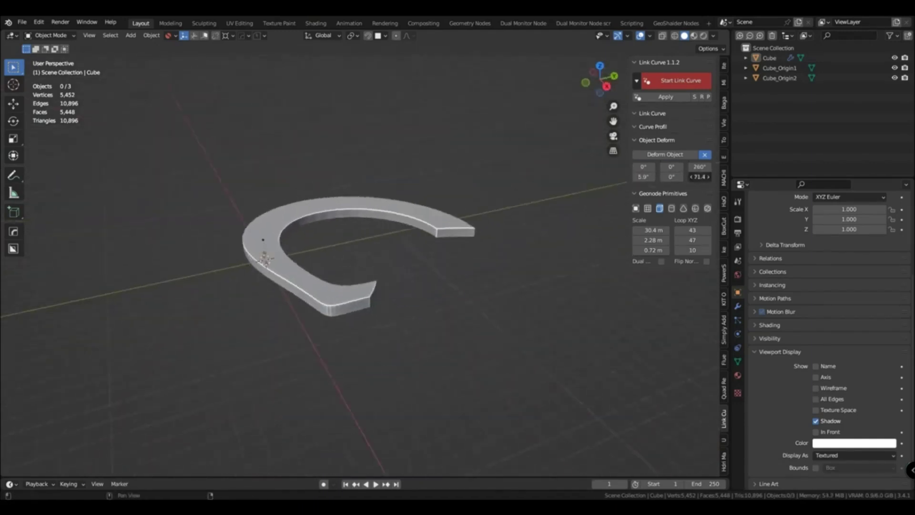
mouse_move(247, 204)
middle_down()
mouse_move(262, 381)
mouse_move(372, 336)
mouse_move(476, 328)
mouse_move(564, 302)
mouse_move(605, 189)
mouse_move(362, 262)
mouse_move(418, 174)
middle_up()
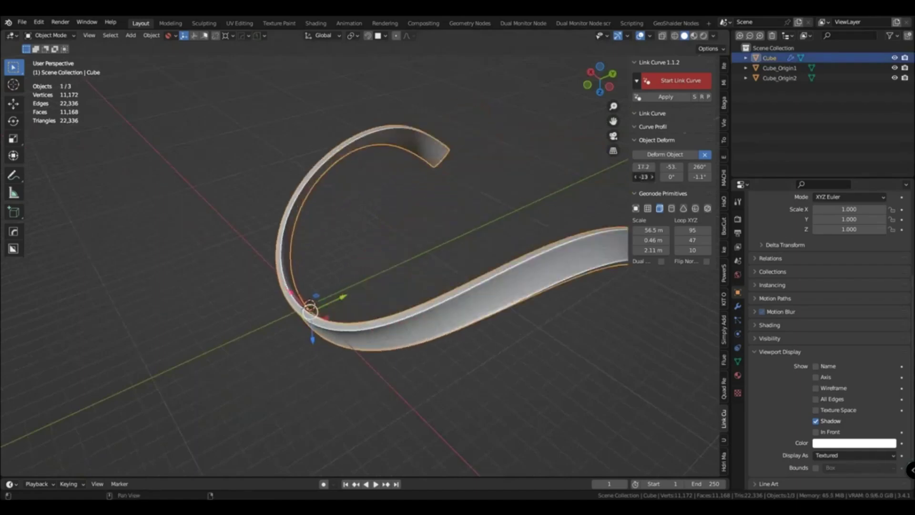
- Twist the ribbon into a looping curl with the third deform angle at 0°
shift+middle_drag(310, 310, 214, 291)
key(Return)
drag(643, 167, 701, 166)
middle_drag(524, 310, 489, 355)
mouse_move(420, 293)
middle_down()
mouse_move(550, 234)
mouse_move(485, 291)
middle_up()
- Bend the curve into an infinity shape and double spiral, then undo the last change
scroll(352, 348, up, 2)
shift+middle_drag(352, 347, 445, 260)
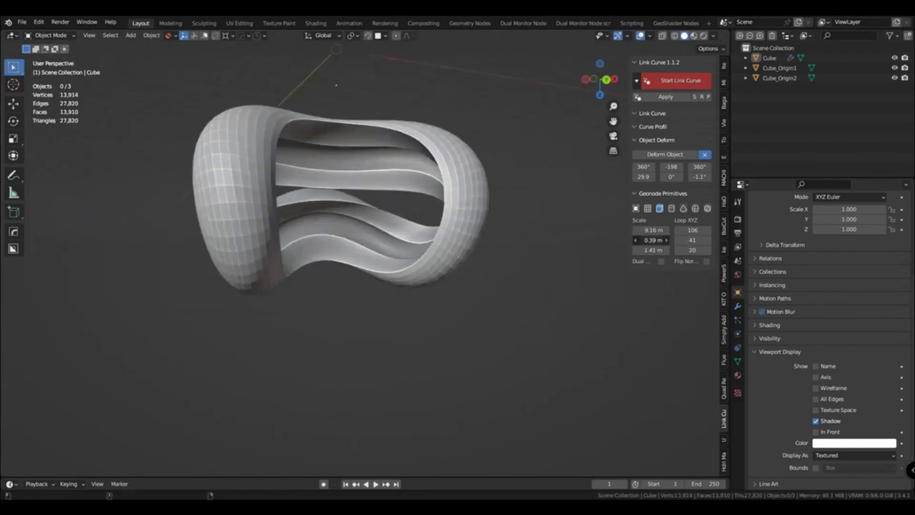
middle_drag(484, 244, 638, 343)
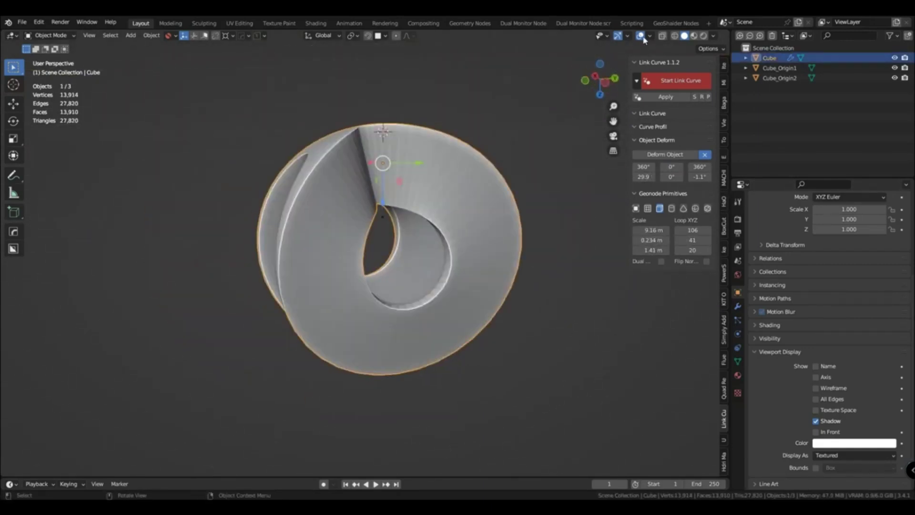
drag(643, 177, 676, 177)
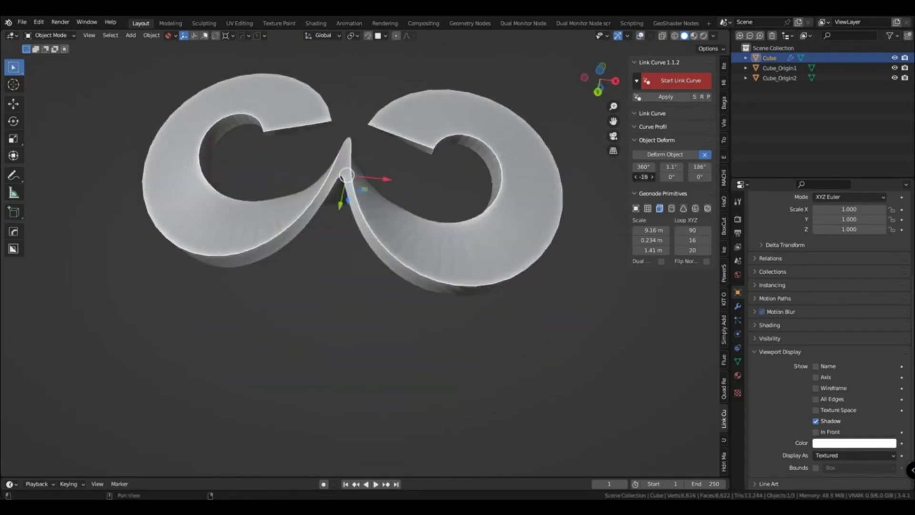
mouse_move(671, 167)
mouse_down()
mouse_move(695, 167)
mouse_move(615, 167)
mouse_up()
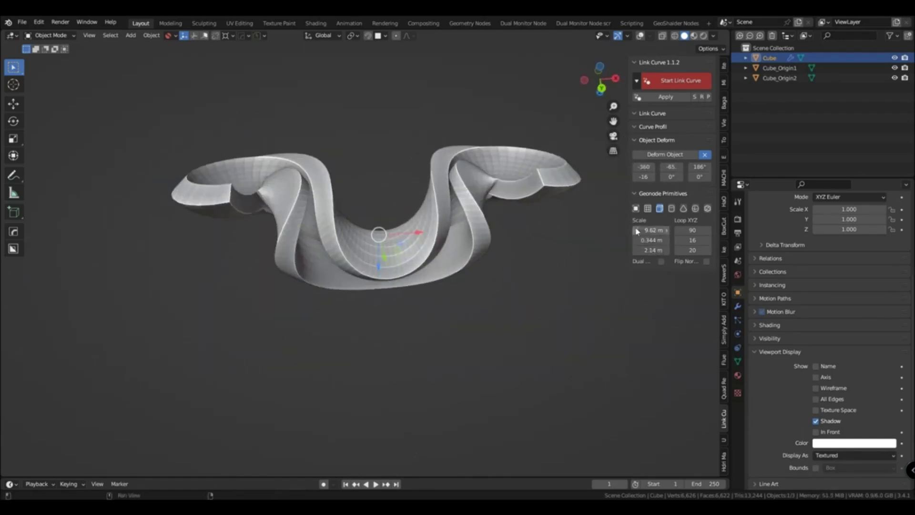
key(ctrl+z)
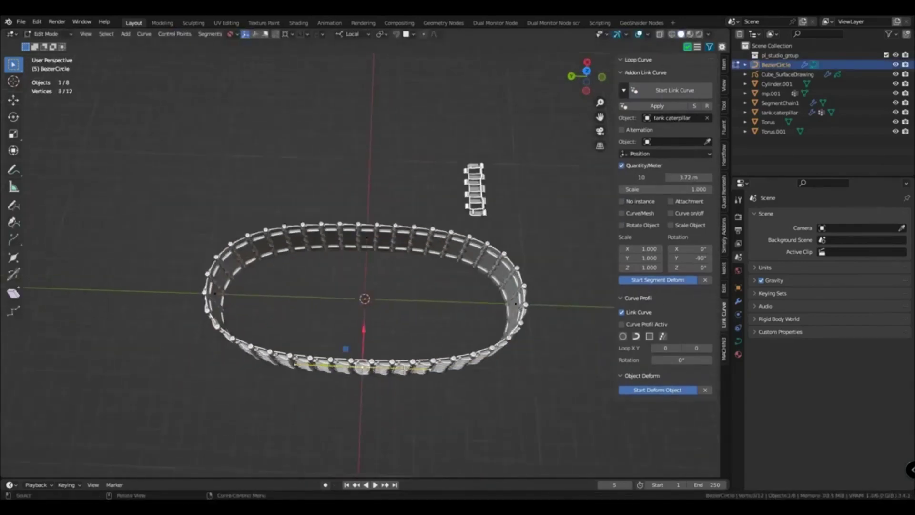
- Scale the track points to reshape the loop and select the mp.003 hook piece
key(s)
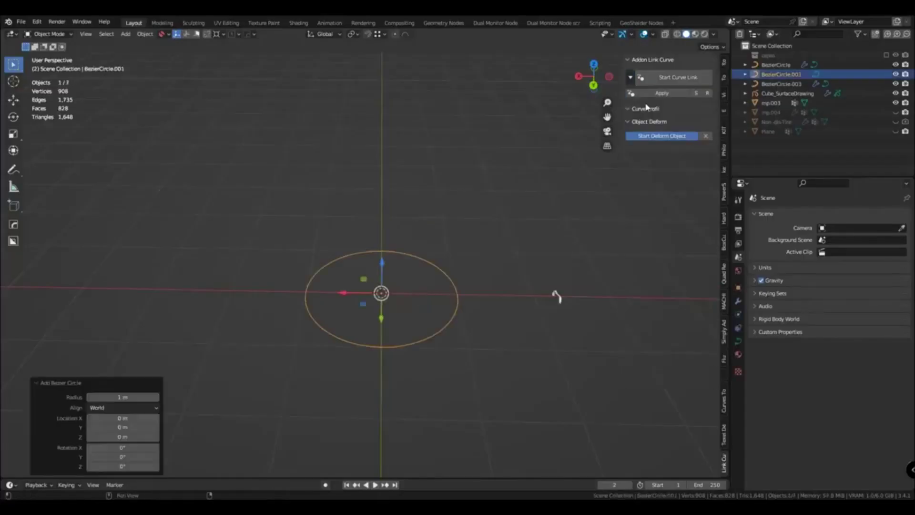
click(771, 103)
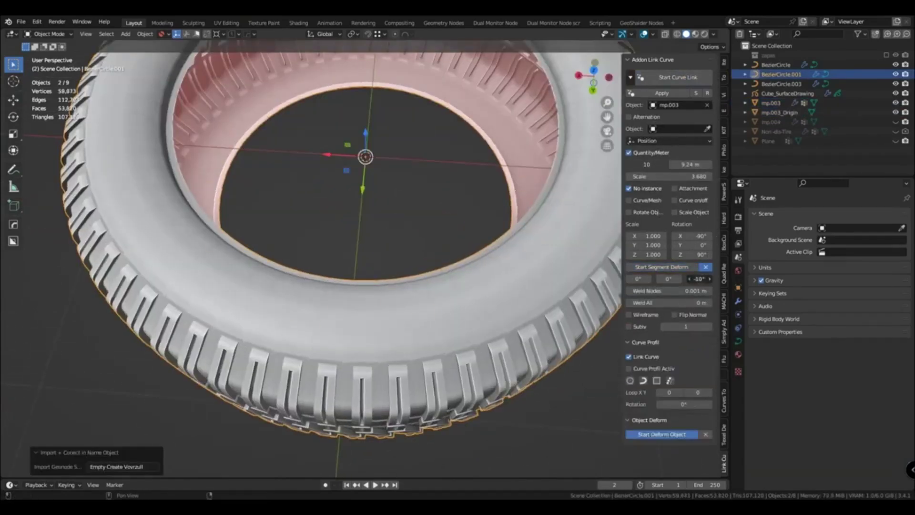
- Set tread spacing to 9.02 m and turn the tire 90° about X to stand upright
click(710, 277)
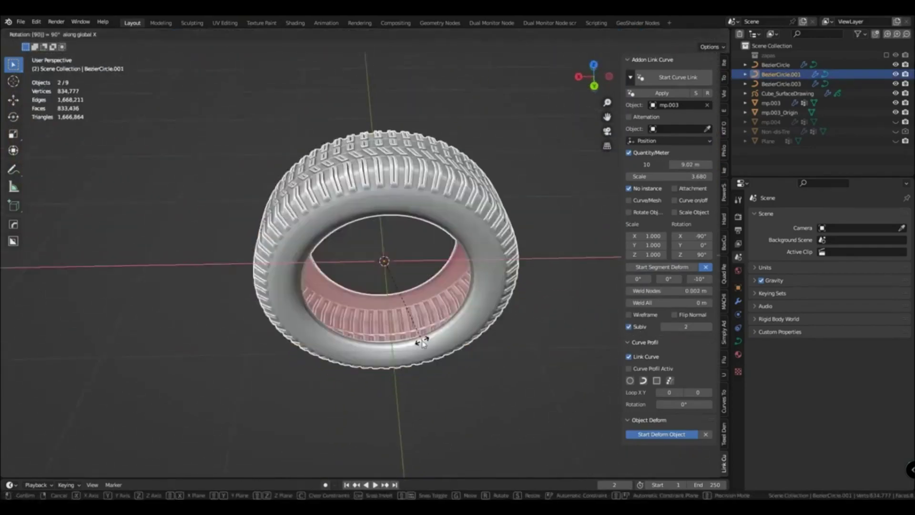
key(Return)
middle_drag(420, 339, 399, 315)
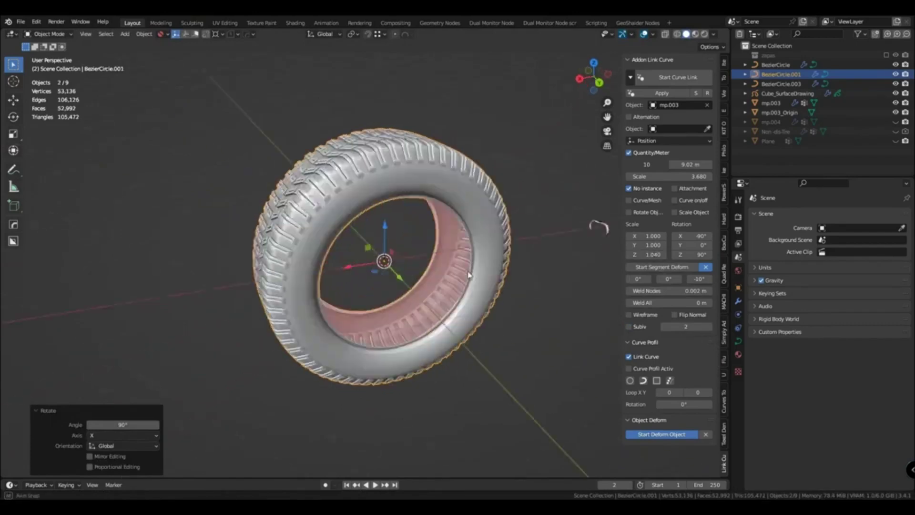
scroll(359, 302, up, 5)
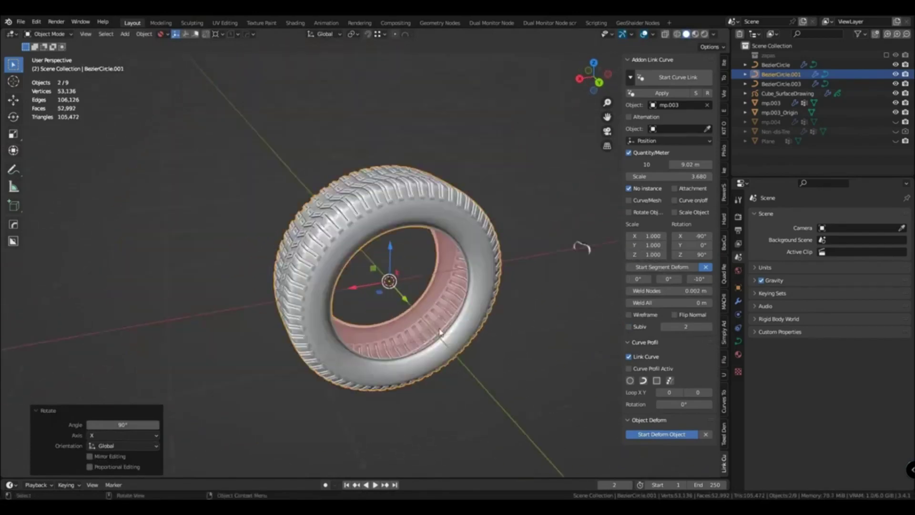
click(646, 245)
text(1)
key(Return)
middle_drag(535, 273, 351, 260)
scroll(348, 237, up, 5)
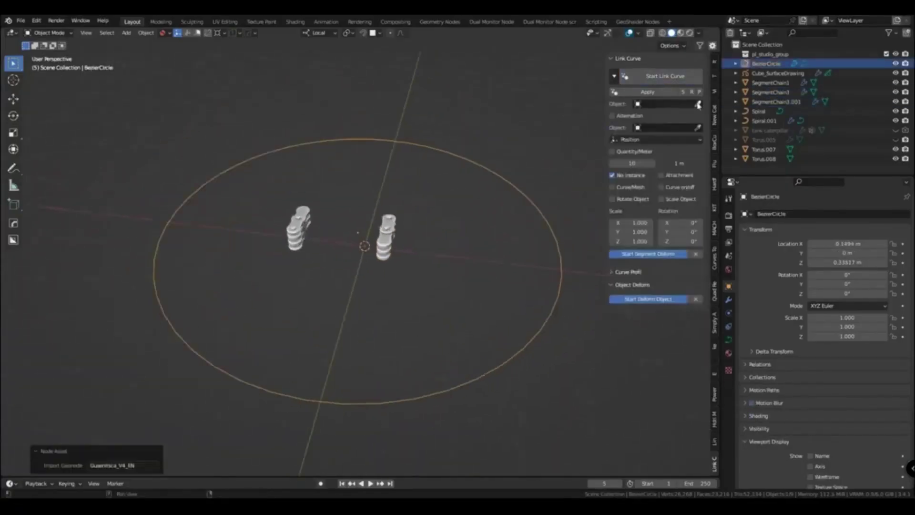
- Fill the circle densely with chain links and rotate each link about Z, one by -120°
click(612, 151)
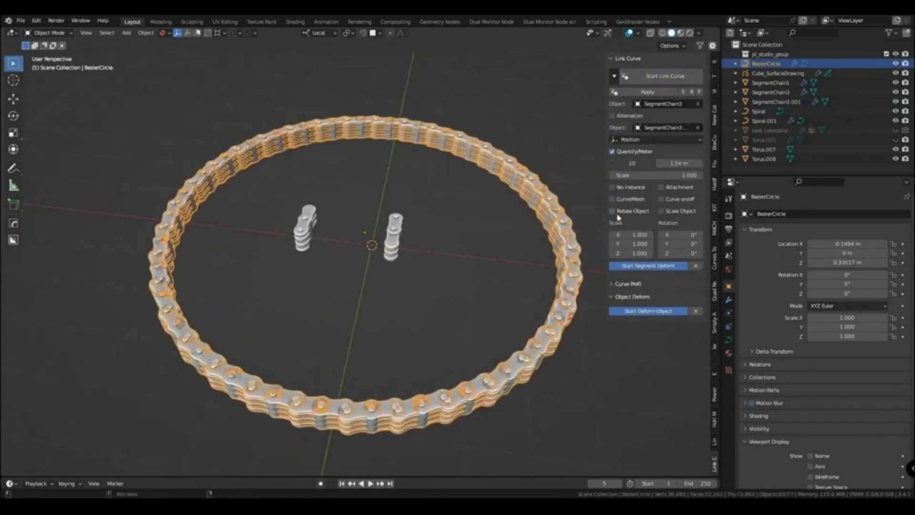
click(389, 248)
text(rz-120)
key(Return)
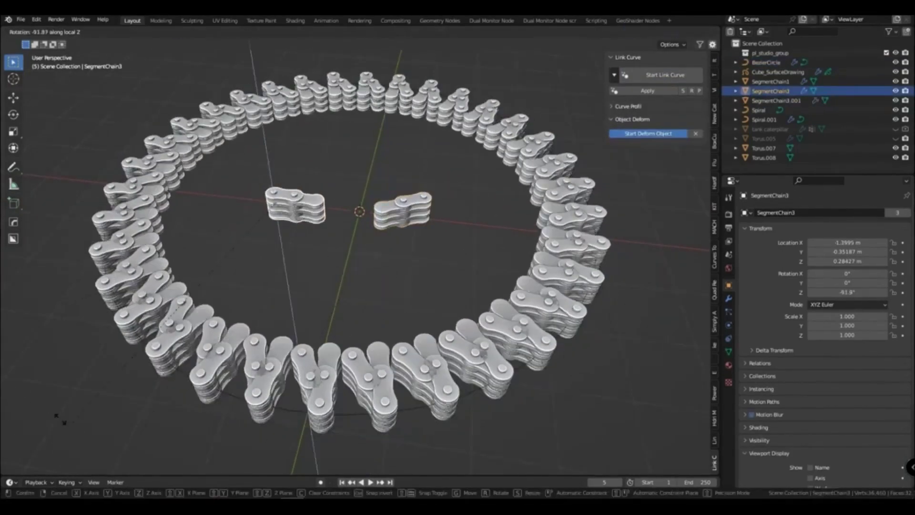
key(r)
key(z)
click(477, 282)
scroll(479, 276, up, 8)
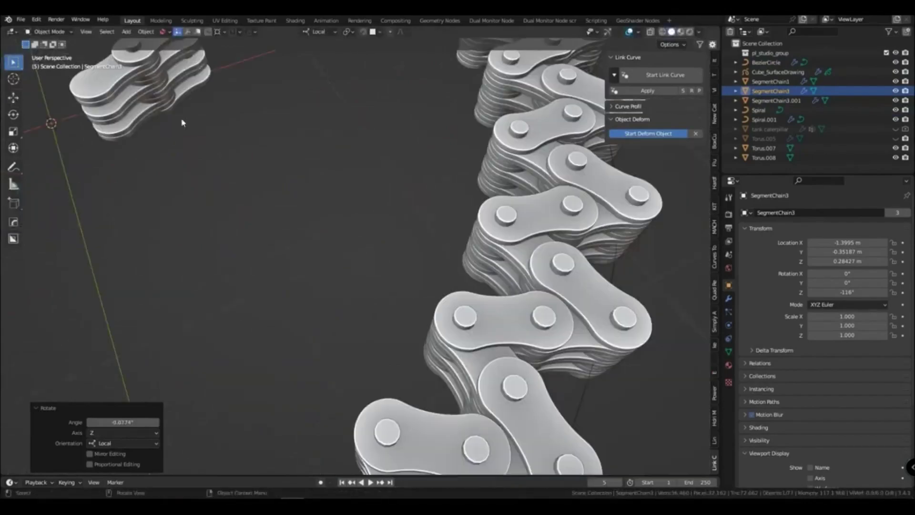
key(r)
key(z)
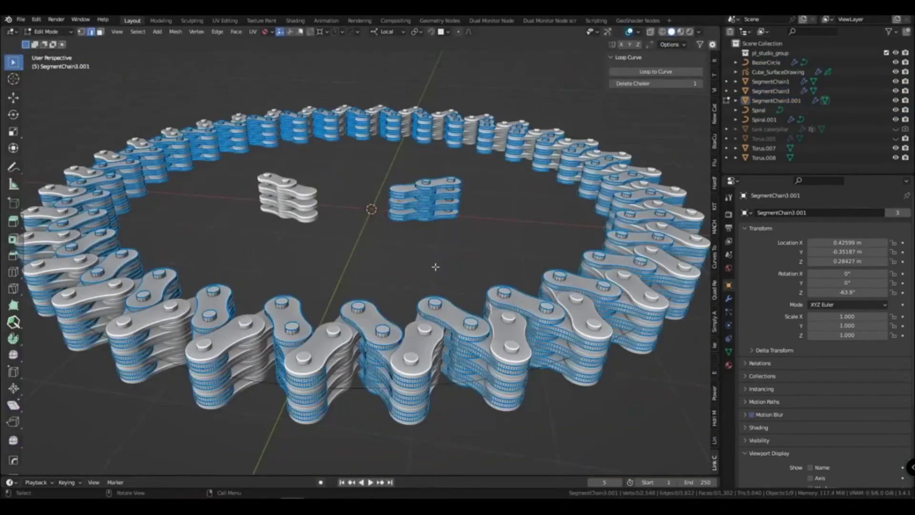
- Show the chain in Material Preview, make links follow the curve, keep link scale 1.000
click(681, 31)
middle_drag(429, 238, 429, 200)
scroll(430, 429, up, 6)
click(661, 197)
scroll(443, 374, down, 5)
middle_drag(443, 374, 334, 262)
scroll(308, 240, up, 4)
scroll(308, 240, down, 5)
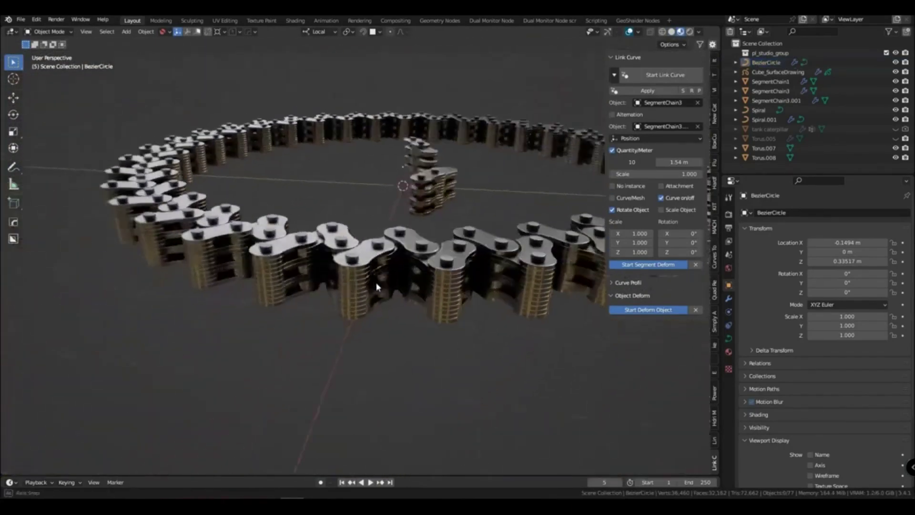
middle_drag(333, 262, 363, 214)
drag(667, 174, 648, 174)
key(Escape)
middle_drag(362, 247, 415, 269)
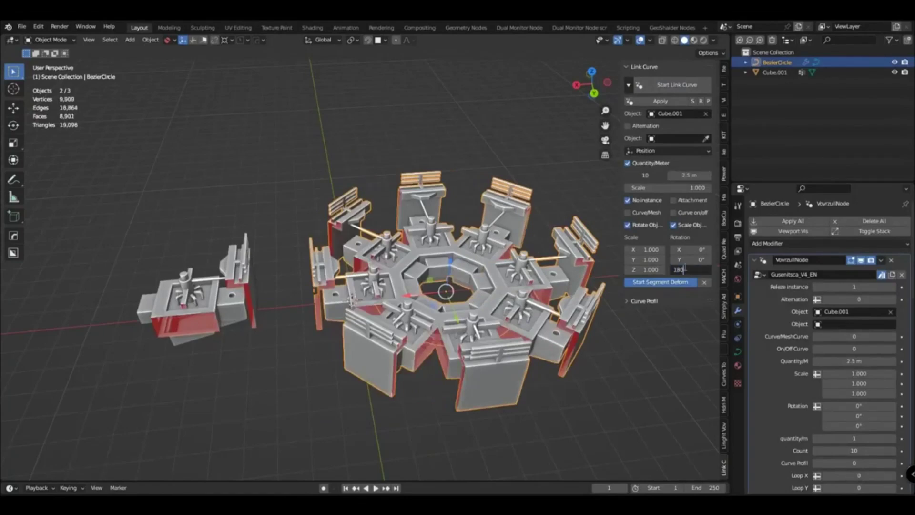
- Start Segment Deform, bend the segments at -44.6°, and limit deformation at strength 1.000
click(673, 282)
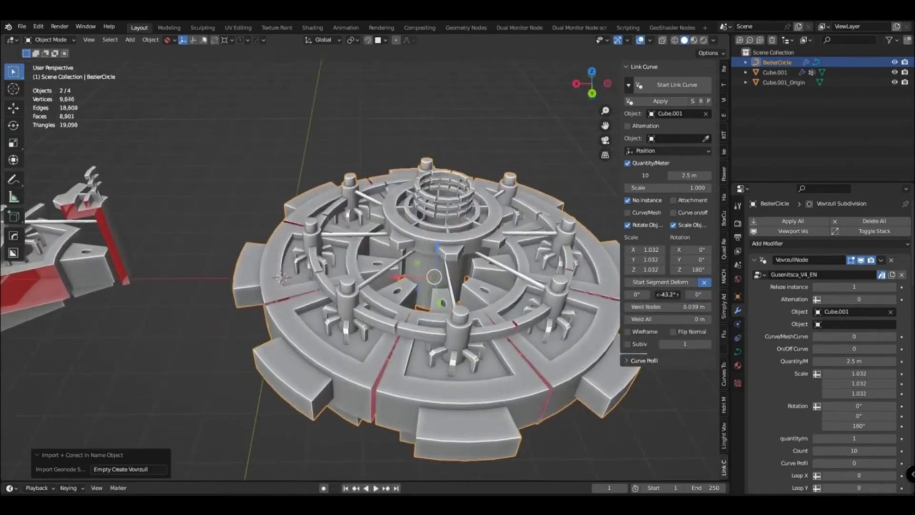
drag(667, 294, 660, 294)
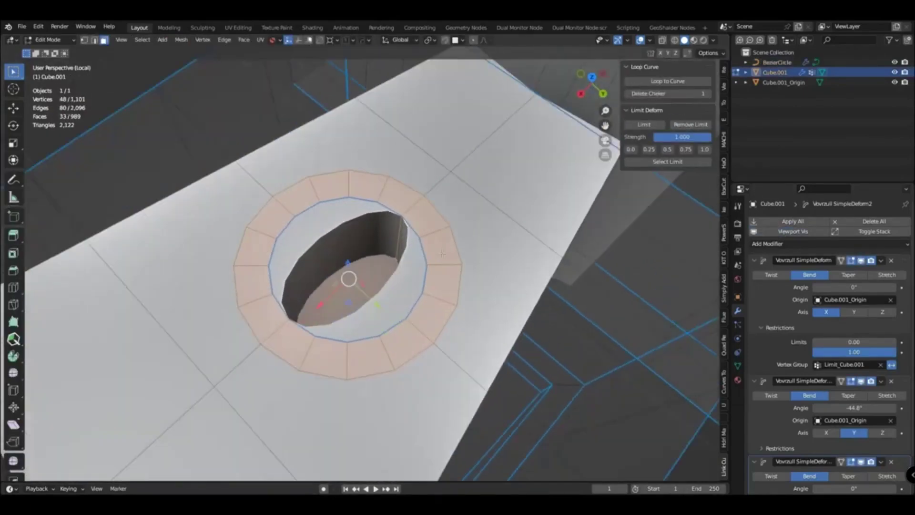
click(648, 125)
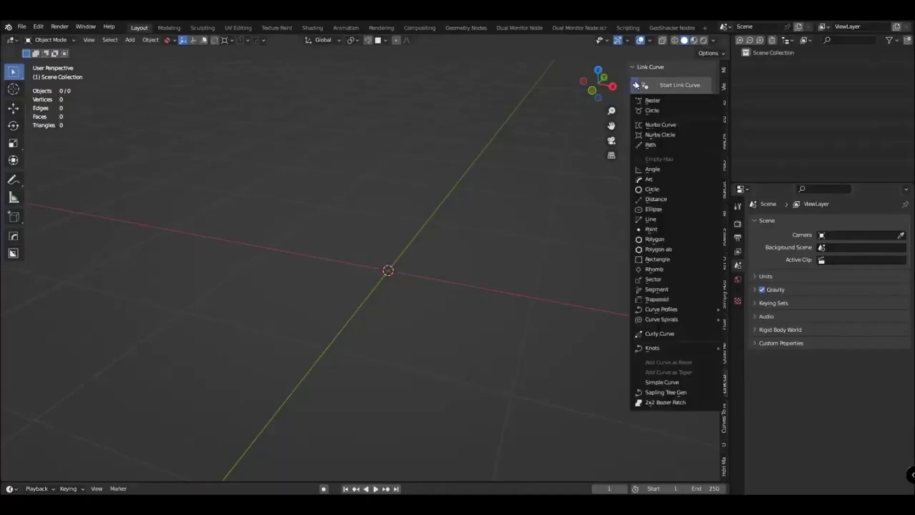
- Add a Bezier circle with a curve-following profile, width 0.177, rotation 0° and loop X 1
click(673, 86)
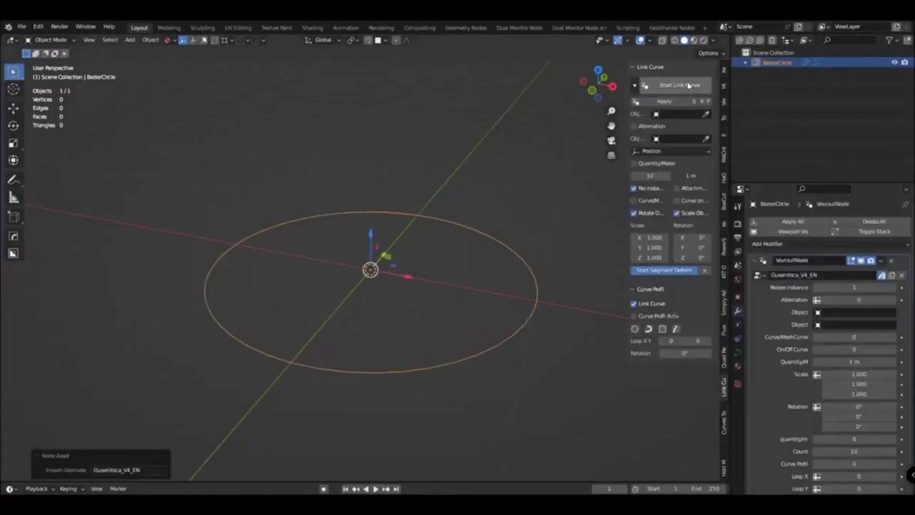
click(635, 329)
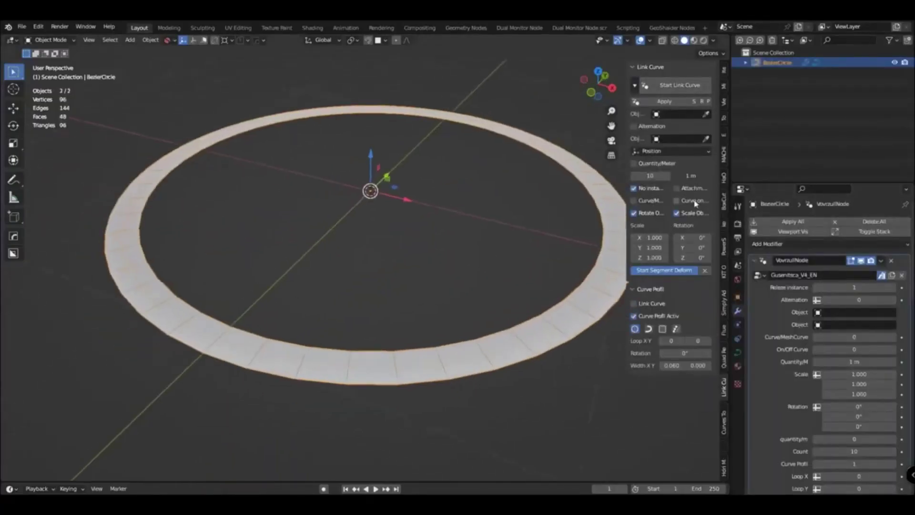
click(691, 202)
click(682, 342)
click(688, 341)
mouse_move(685, 353)
mouse_down()
mouse_move(705, 353)
mouse_move(670, 366)
mouse_up()
double_click(680, 353)
text(0)
key(Return)
click(682, 341)
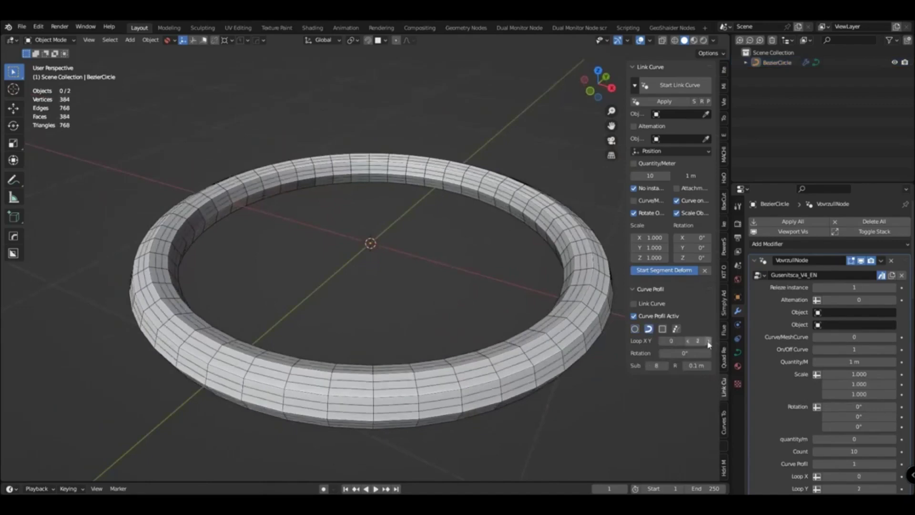
- Switch to a square profile with 0° tilt, height 0.101 and width 0.021
click(665, 365)
click(663, 329)
mouse_move(671, 365)
mouse_down()
mouse_move(686, 366)
mouse_move(668, 353)
mouse_up()
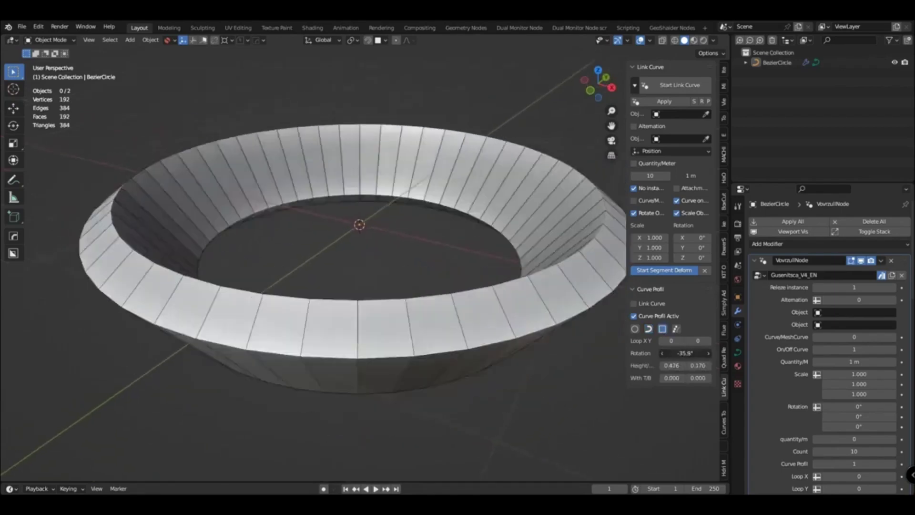
key(Escape)
mouse_move(671, 377)
mouse_down()
mouse_move(658, 377)
mouse_move(677, 378)
mouse_up()
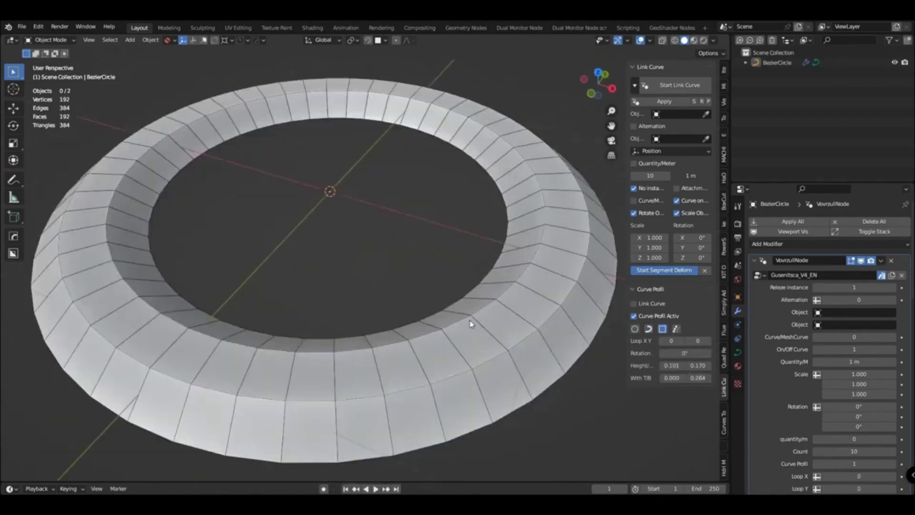
key(KP_7)
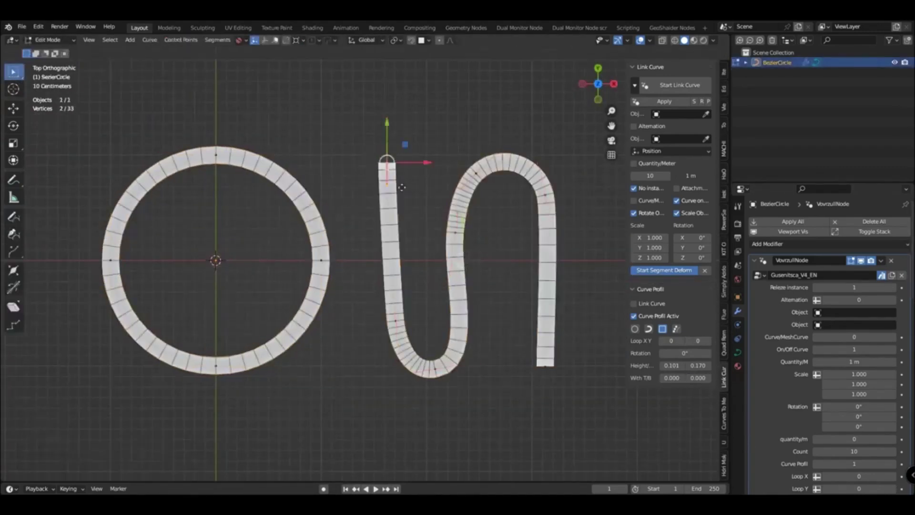
click(415, 230)
middle_drag(415, 230, 374, 317)
- Return to Object Mode, set the profile back to round, and create a custom profile curve
key(Tab)
click(634, 329)
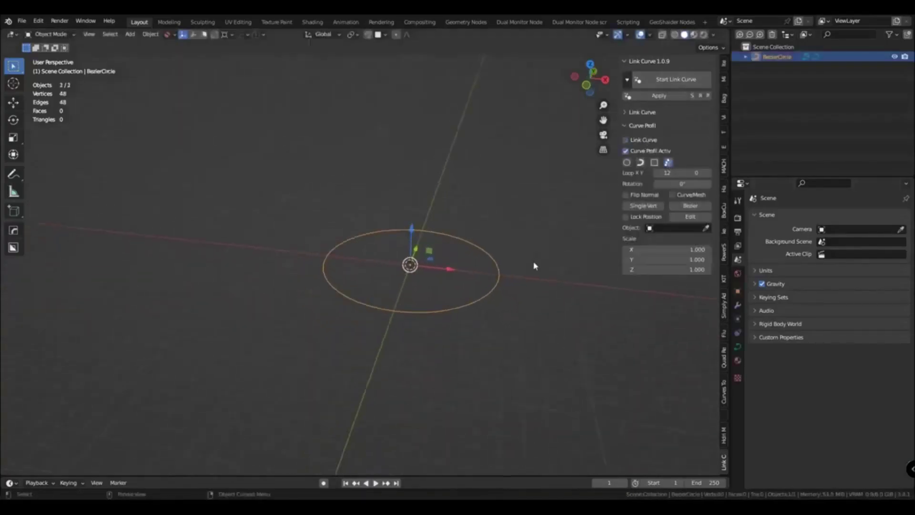
click(690, 207)
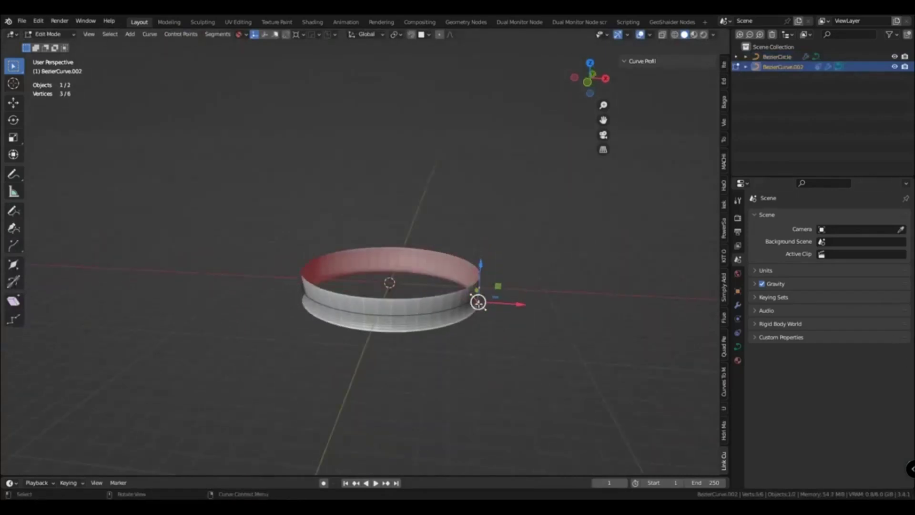
- Extrude the profile into a flared rim and enlarge the new points to 1.220
right_click(527, 326)
key(e)
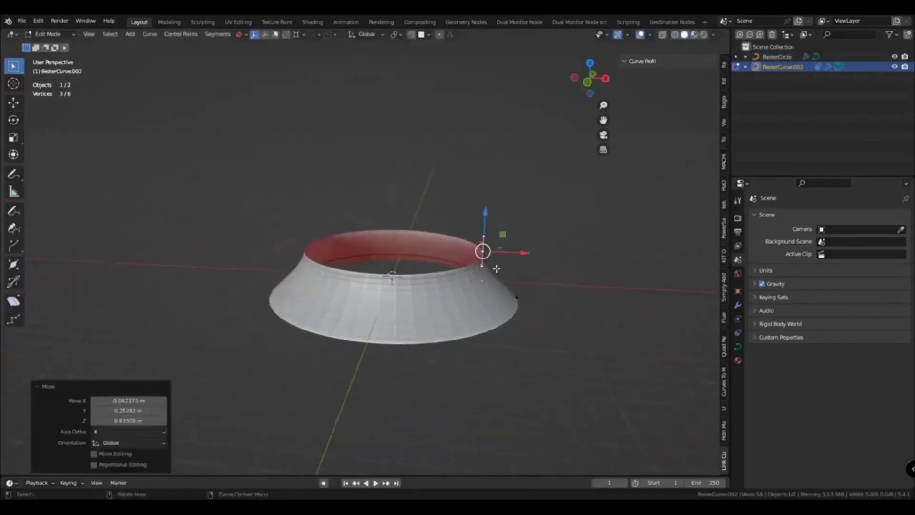
click(529, 207)
key(e)
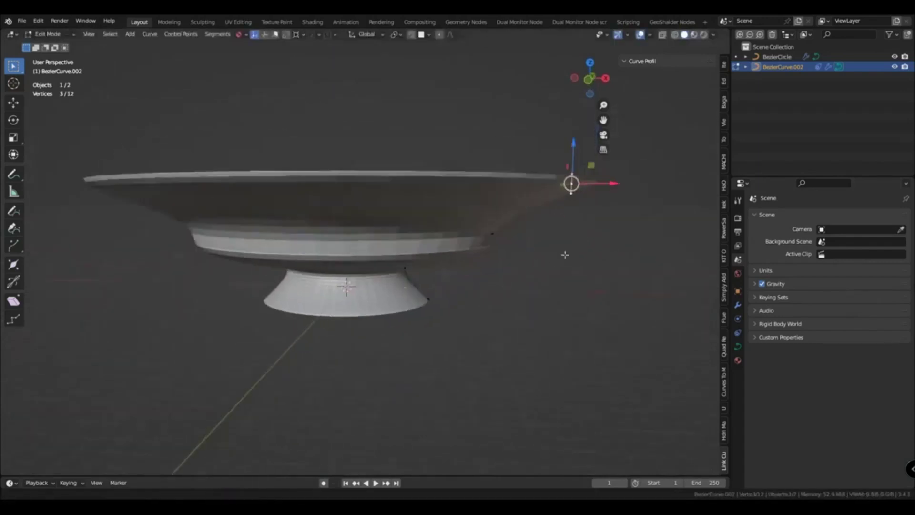
click(564, 253)
scroll(457, 344, up, 2)
key(s)
click(501, 329)
middle_drag(501, 329, 545, 314)
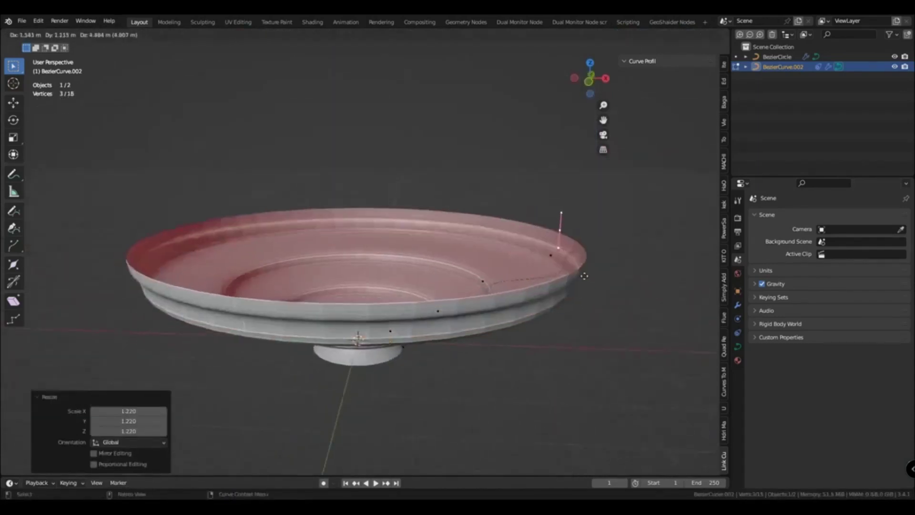
click(585, 276)
- Extrude the rim further to build up the fountain's stacked tiers
key(e)
click(505, 305)
click(429, 287)
scroll(430, 287, up, 2)
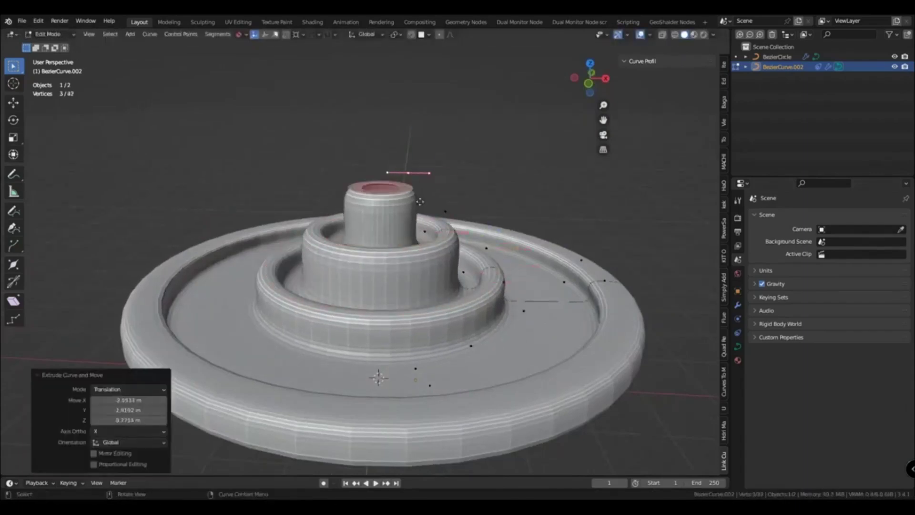
click(410, 169)
middle_drag(411, 170, 457, 285)
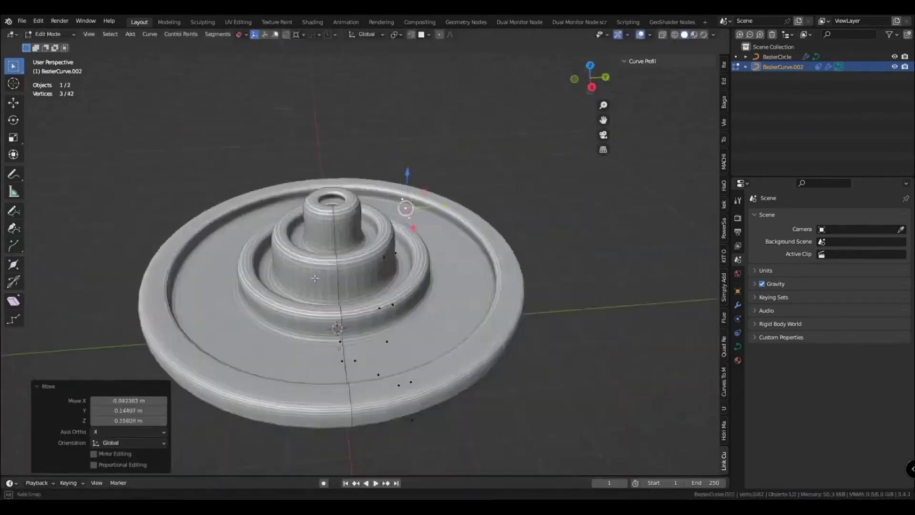
- Scale the last three profile points to resize the newest tier
click(456, 285)
scroll(457, 285, up, 3)
key(s)
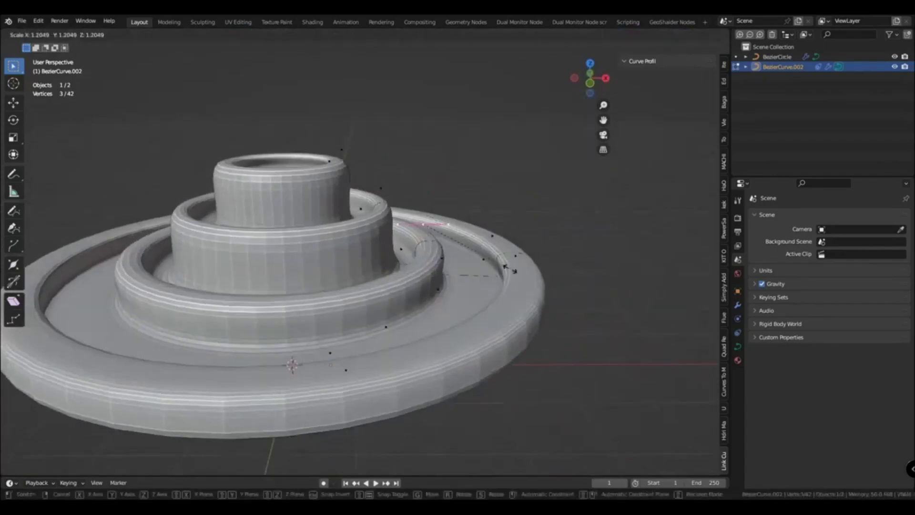
middle_drag(487, 293, 476, 333)
key(s)
click(345, 381)
mouse_move(345, 382)
middle_down()
mouse_move(362, 286)
mouse_move(523, 289)
middle_up()
- Extrude the points upward into a spire, then lower Loop X to 4 for a faceted look
key(e)
click(362, 286)
click(543, 346)
mouse_move(543, 345)
middle_down()
mouse_move(428, 259)
mouse_move(541, 398)
mouse_move(418, 366)
mouse_move(429, 239)
middle_up()
scroll(429, 259, up, 3)
scroll(429, 239, up, 2)
key(e)
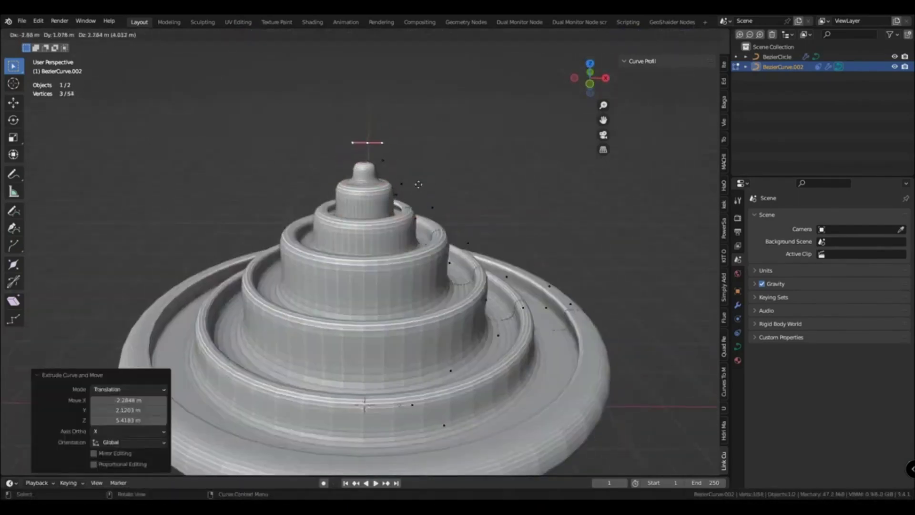
click(419, 189)
click(420, 188)
middle_drag(419, 188, 423, 180)
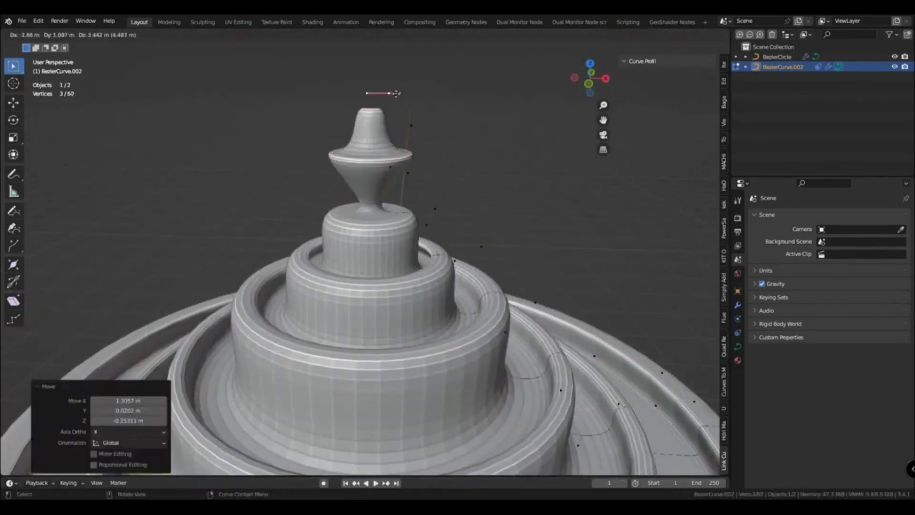
mouse_move(667, 172)
mouse_down()
mouse_move(618, 183)
mouse_move(681, 172)
mouse_up()
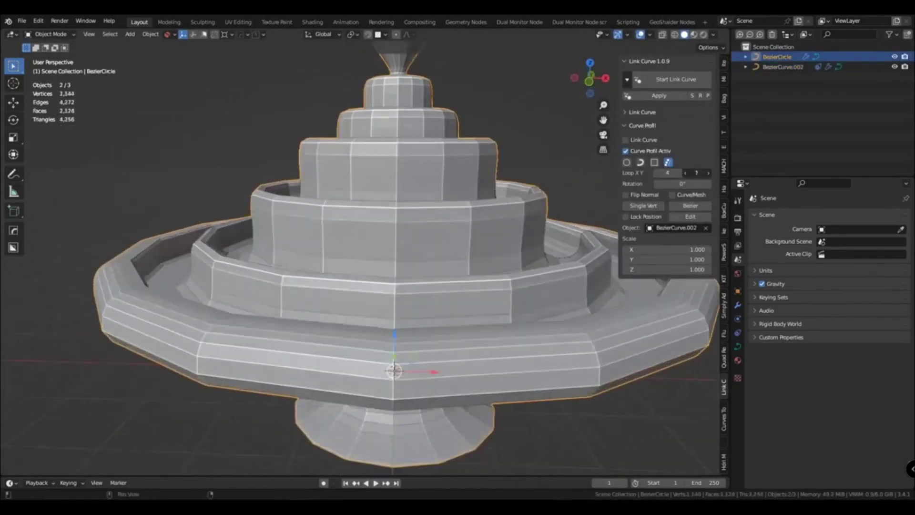
- Scale the fountain up so it stands taller
scroll(542, 312, down, 3)
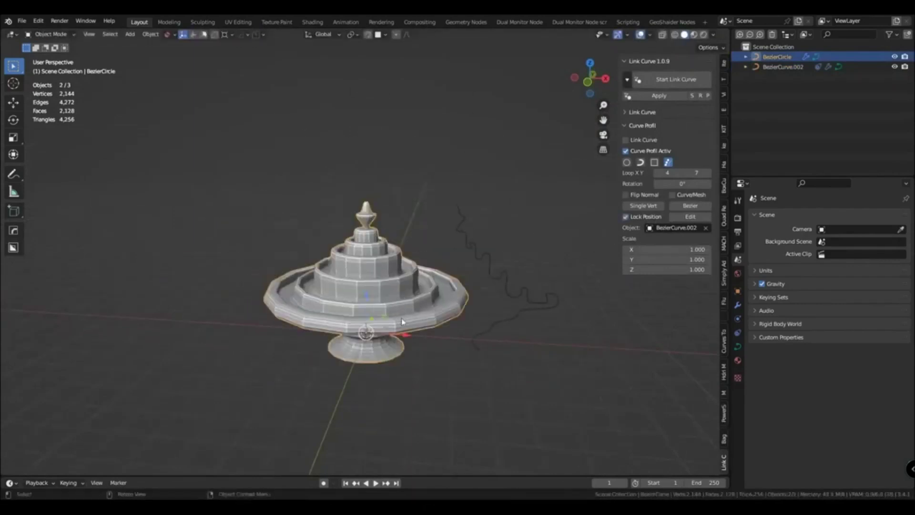
click(467, 325)
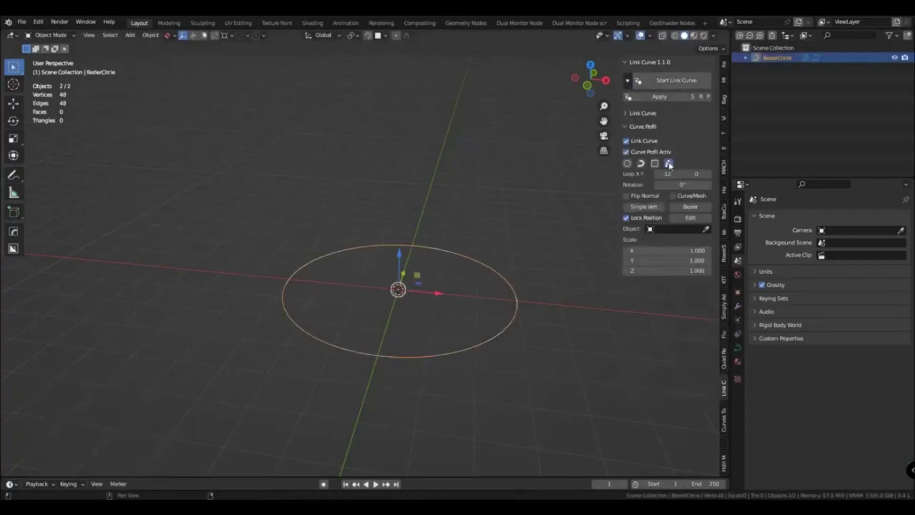
- Add a single-vertex profile and extrude it into a stacked, tiered vessel profile
click(644, 209)
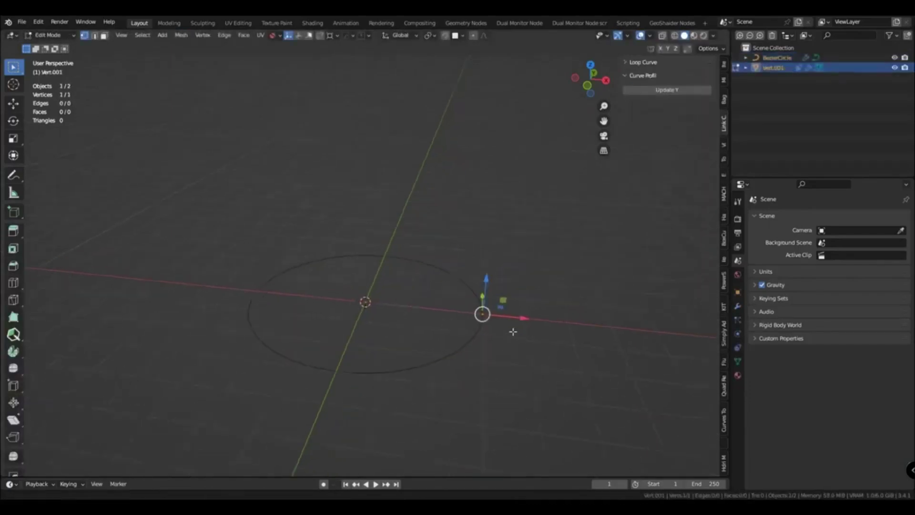
click(527, 272)
key(e)
click(535, 215)
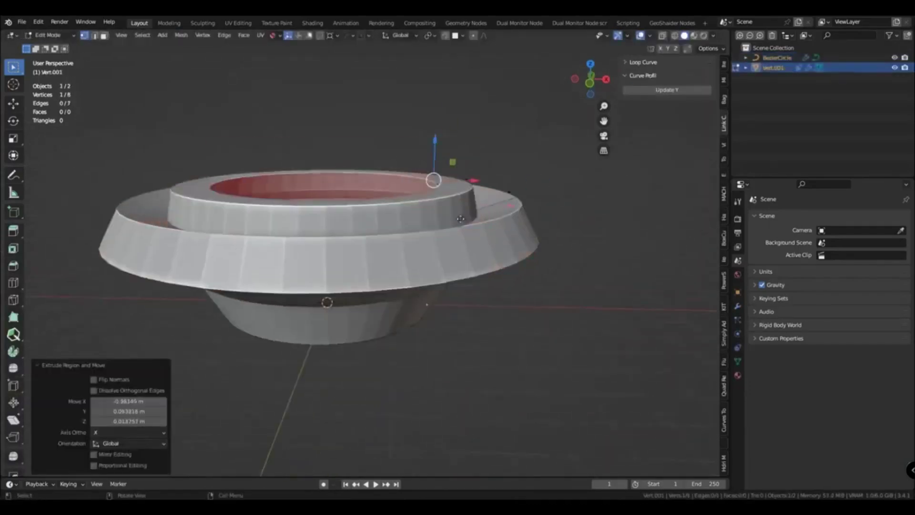
key(e)
key(e)
click(488, 204)
key(e)
click(443, 309)
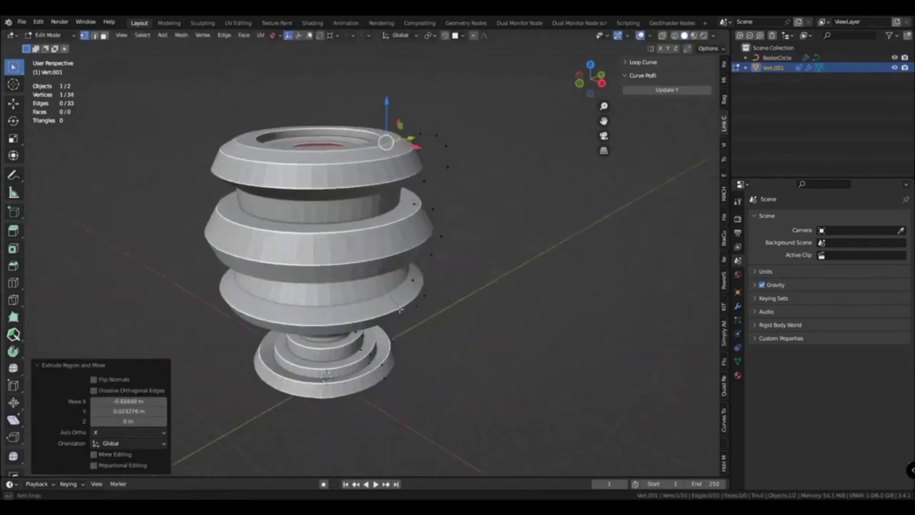
middle_drag(329, 381, 478, 261)
scroll(547, 214, up, 4)
scroll(478, 237, down, 3)
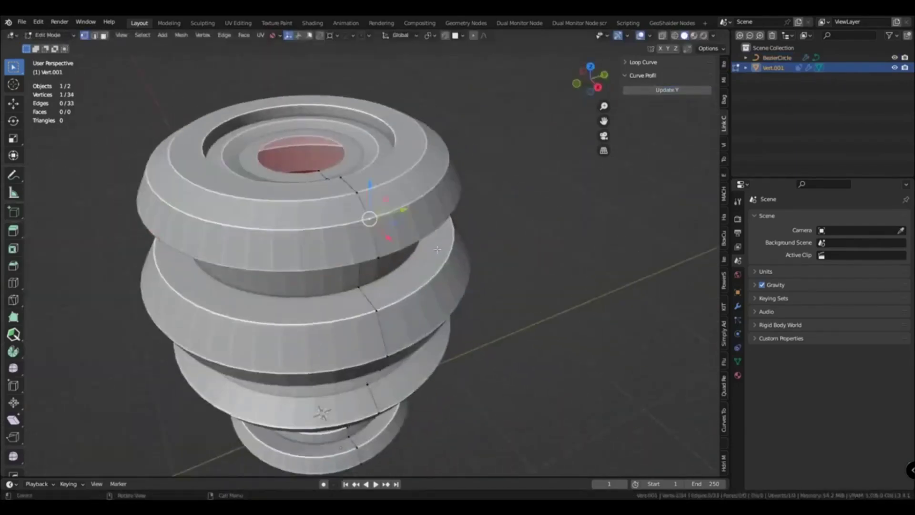
- Reposition the Vert.001 profile object
key(Tab)
key(Tab)
mouse_move(478, 262)
middle_down()
mouse_move(531, 302)
mouse_move(525, 327)
middle_up()
key(Tab)
key(g)
click(506, 435)
key(Tab)
scroll(536, 159, down, 4)
mouse_move(536, 159)
middle_down()
mouse_move(530, 359)
mouse_move(492, 179)
middle_up()
- Pinch the BezierCircle into a peanut outline by moving six points along Y
key(Tab)
click(431, 395)
key(Tab)
middle_drag(430, 395, 415, 315)
drag(421, 389, 286, 286)
key(g)
key(y)
click(406, 305)
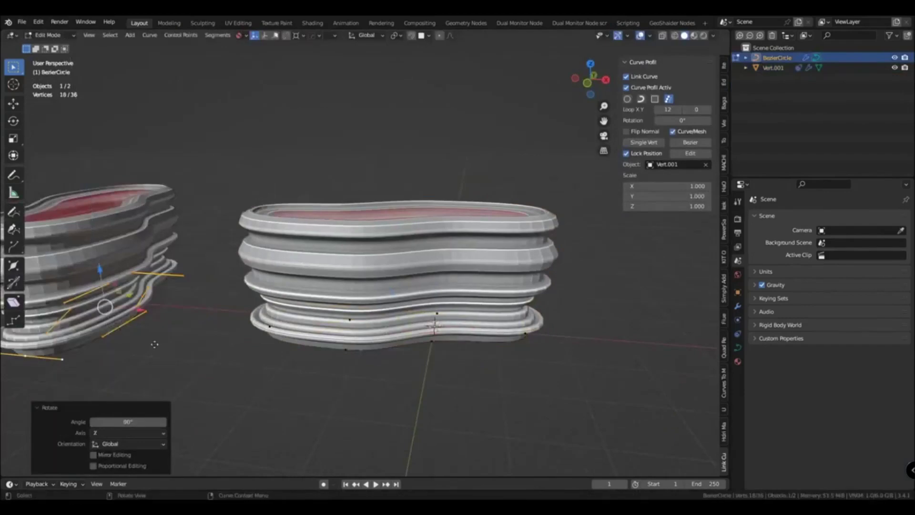
- Duplicate the peanut vessel and place the copy beside the original
scroll(457, 286, down, 5)
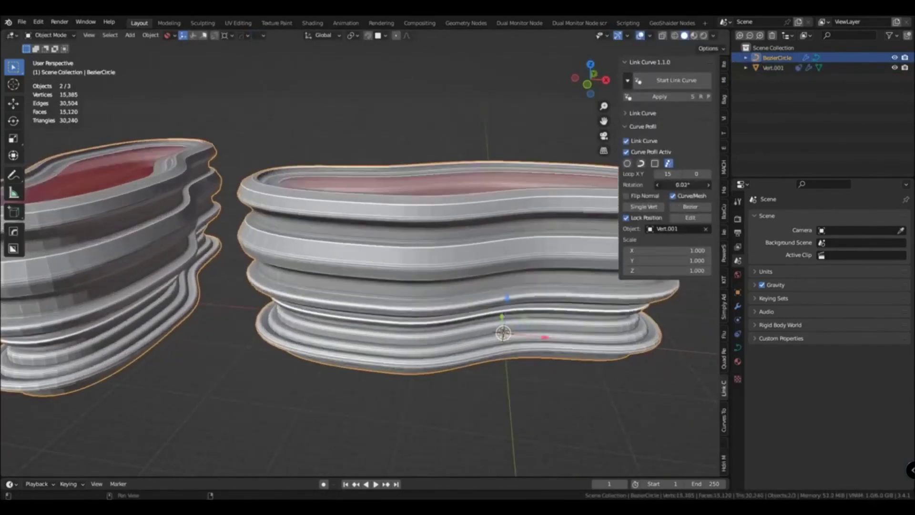
click(307, 374)
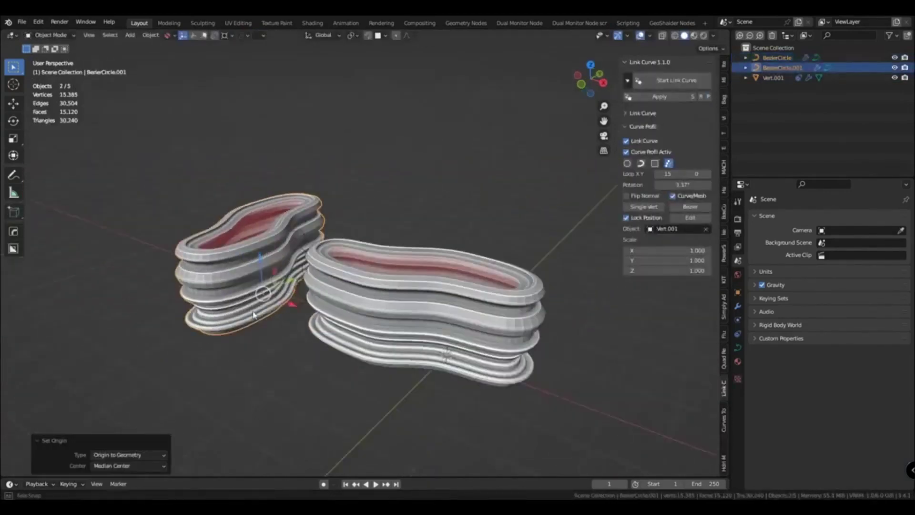
middle_drag(254, 315, 454, 290)
click(455, 290)
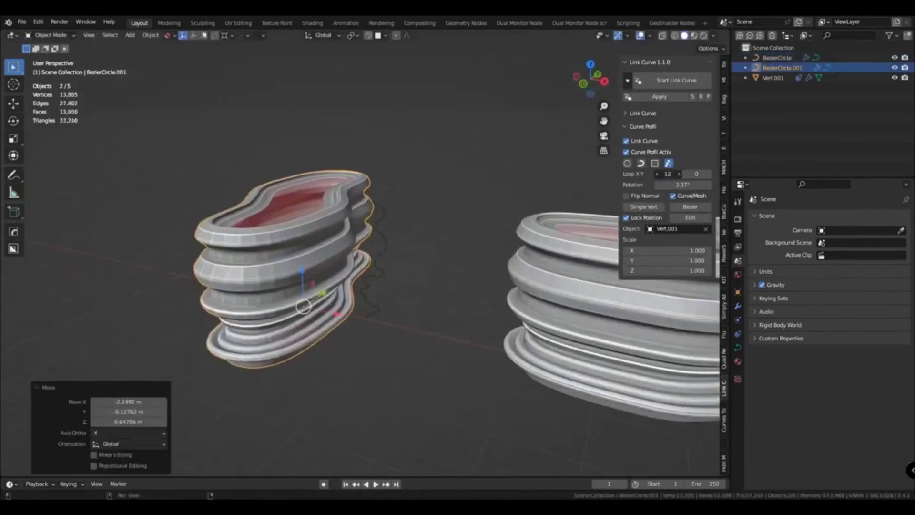
middle_drag(365, 295, 364, 286)
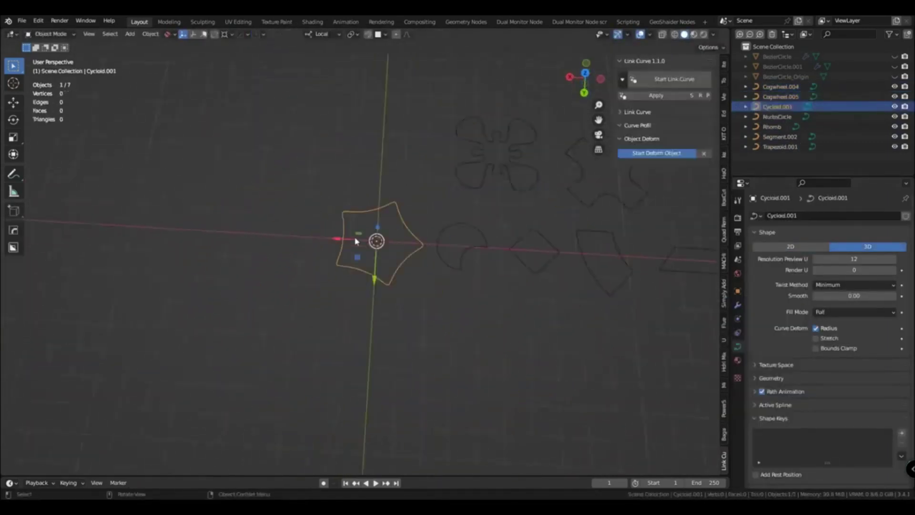
- Add a Flower profile with enlarged petals and sweep the new circle with the NurbsCircle profile
click(643, 305)
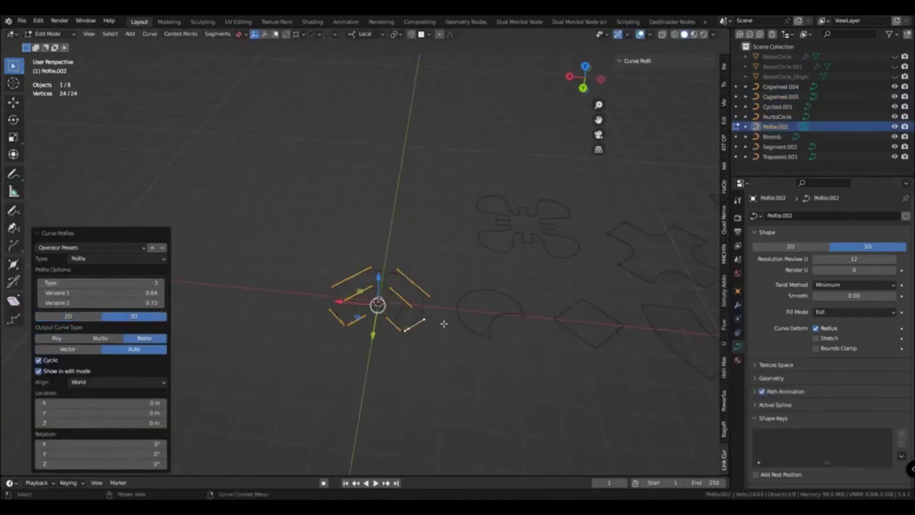
drag(96, 280, 121, 283)
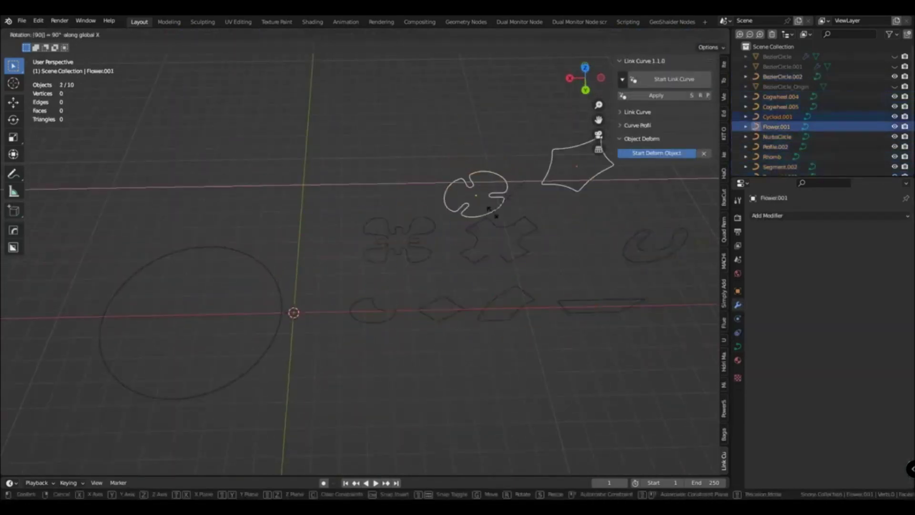
click(687, 81)
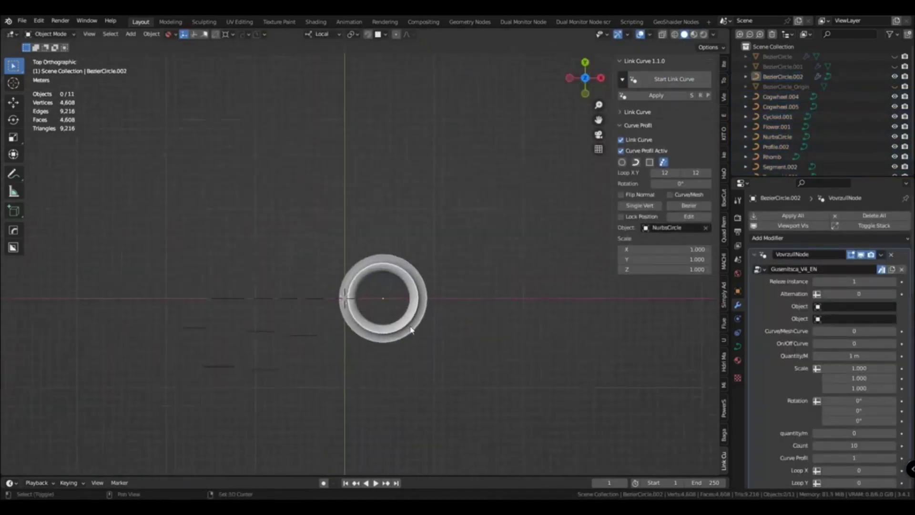
- Try the Rhomb, Trapezoid.001, Cogwheel.004 and Profile.002 profiles on the tube ring
scroll(349, 321, up, 5)
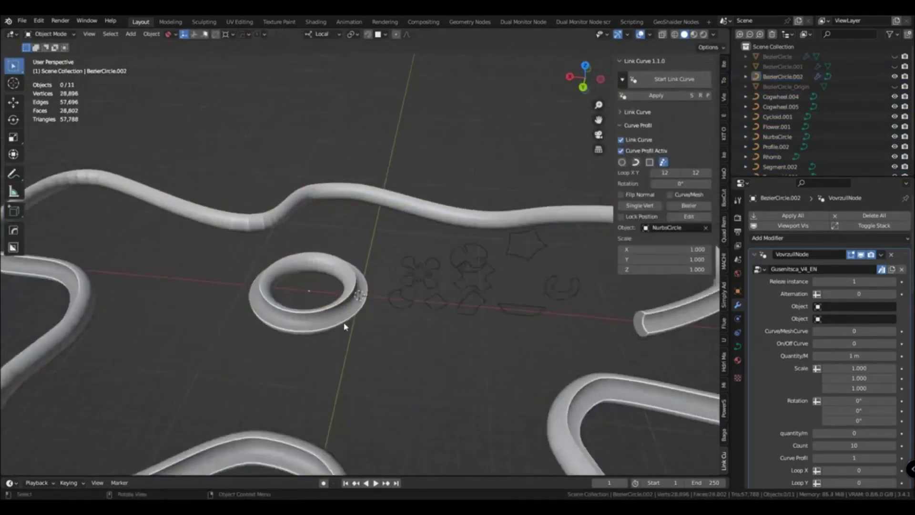
click(349, 322)
click(485, 309)
click(509, 314)
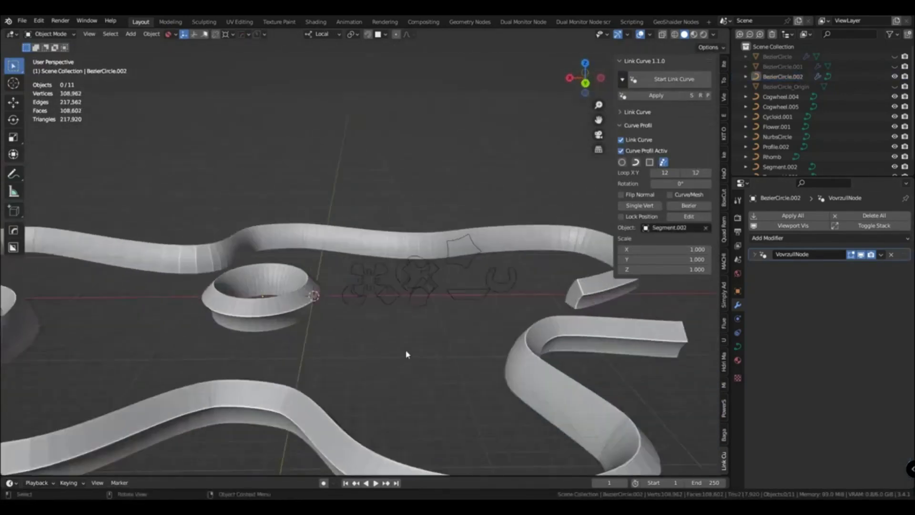
click(419, 256)
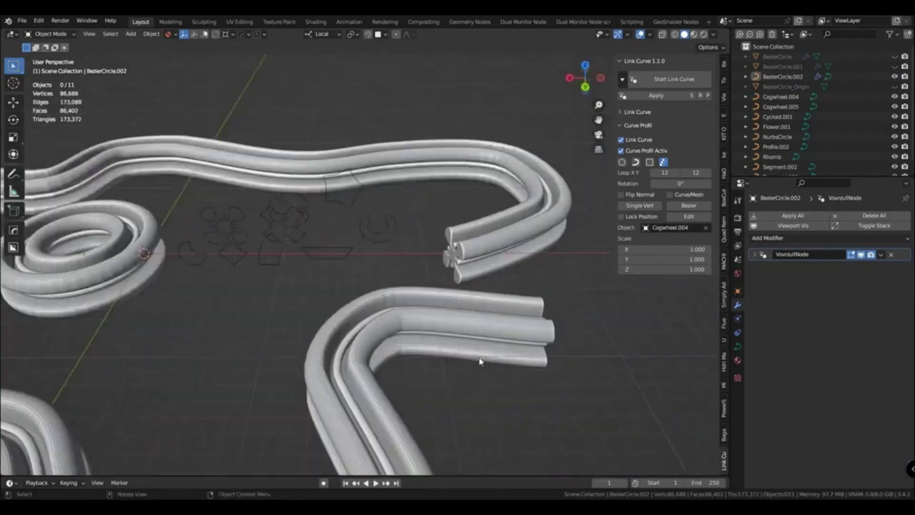
middle_drag(307, 275, 455, 378)
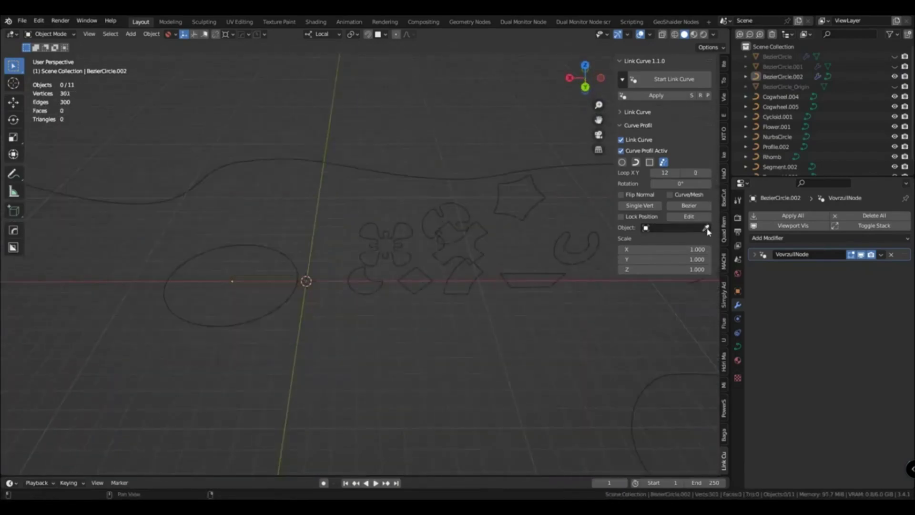
click(470, 277)
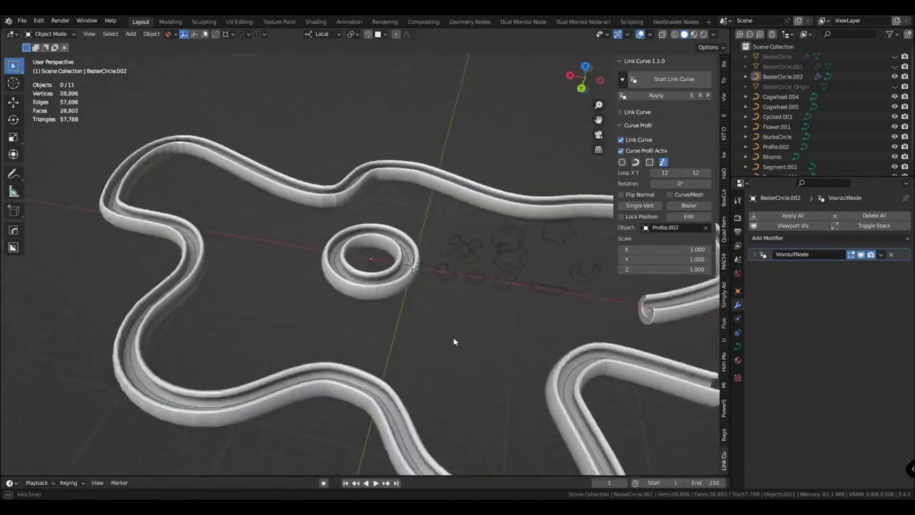
- Switch the profile to Cycloid.001 with Loop X 14 and Scale 0.620
shift+middle_drag(547, 331, 715, 231)
click(706, 227)
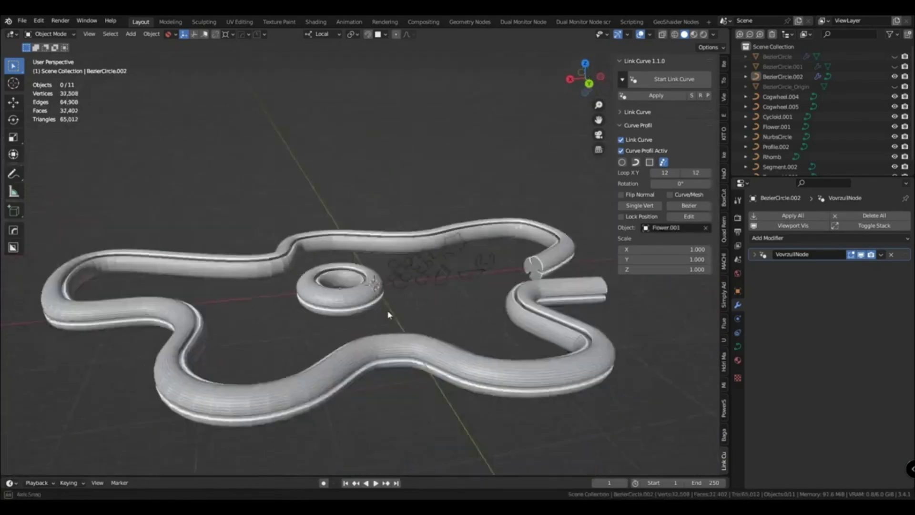
click(402, 210)
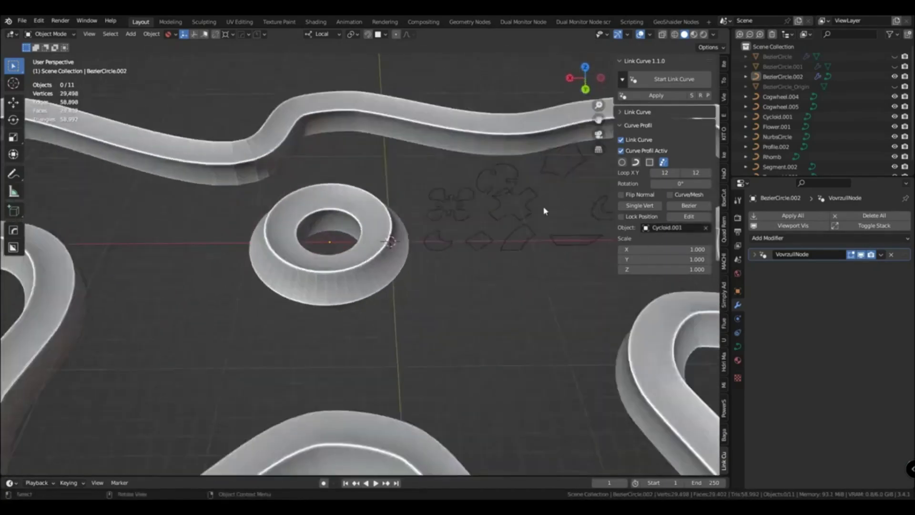
drag(665, 173, 676, 173)
drag(686, 249, 703, 220)
- Move the Cycloid.001 profile points in edit mode to reshape the swept tubes
click(703, 220)
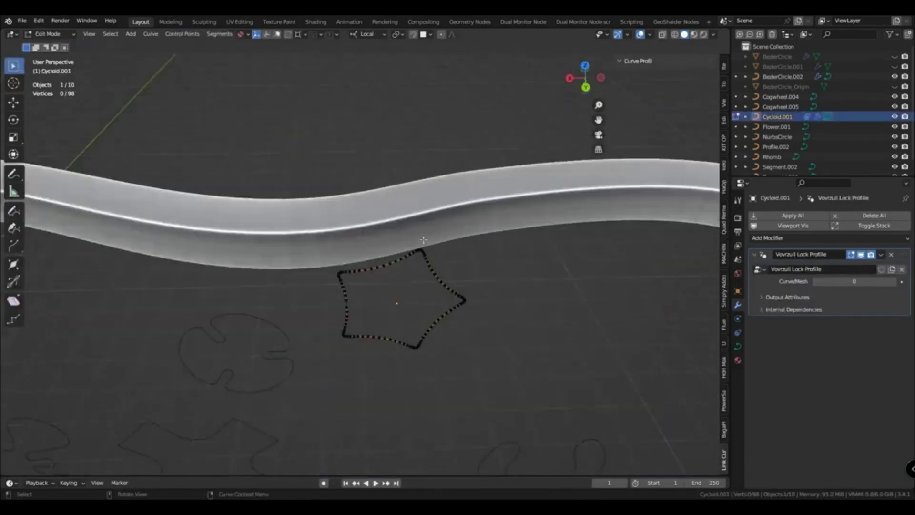
key(g)
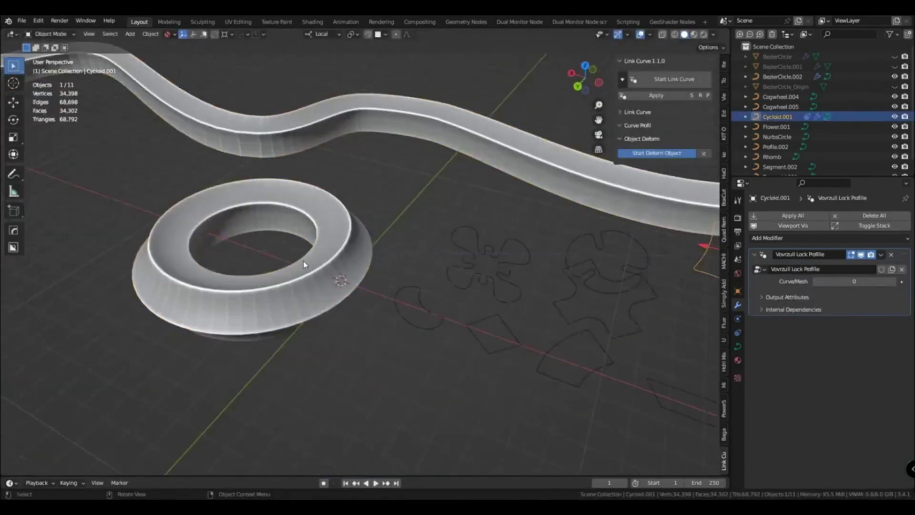